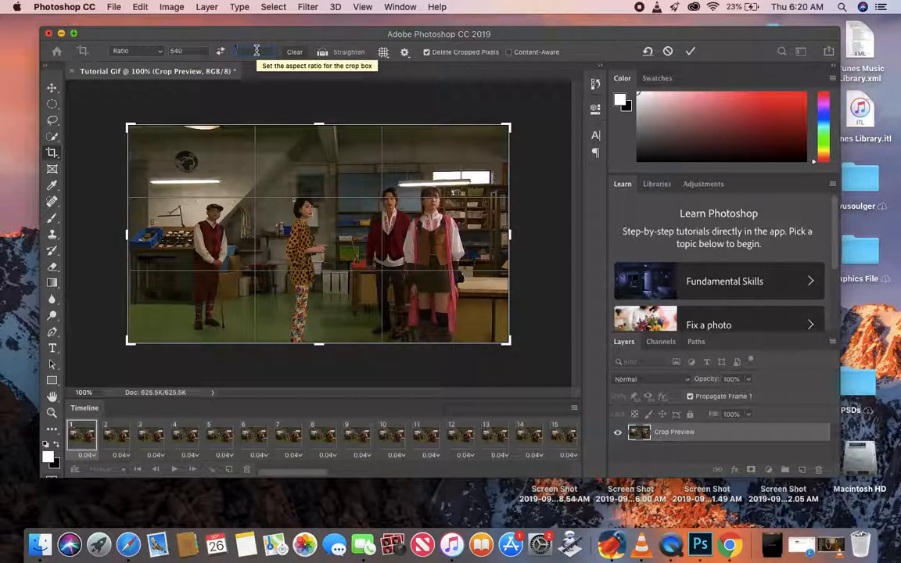
- Crop the GIF canvas to a 540 : 280 aspect ratio
text(280)
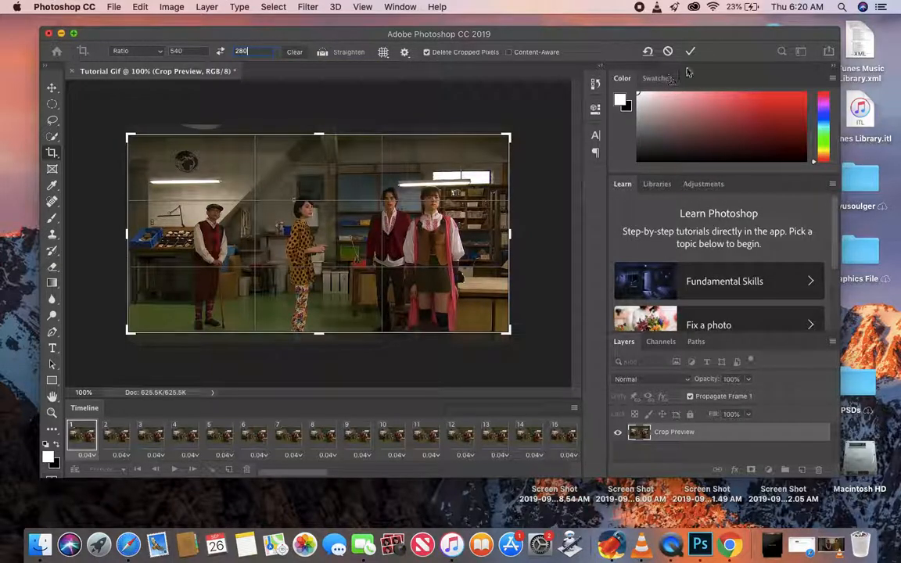
click(690, 52)
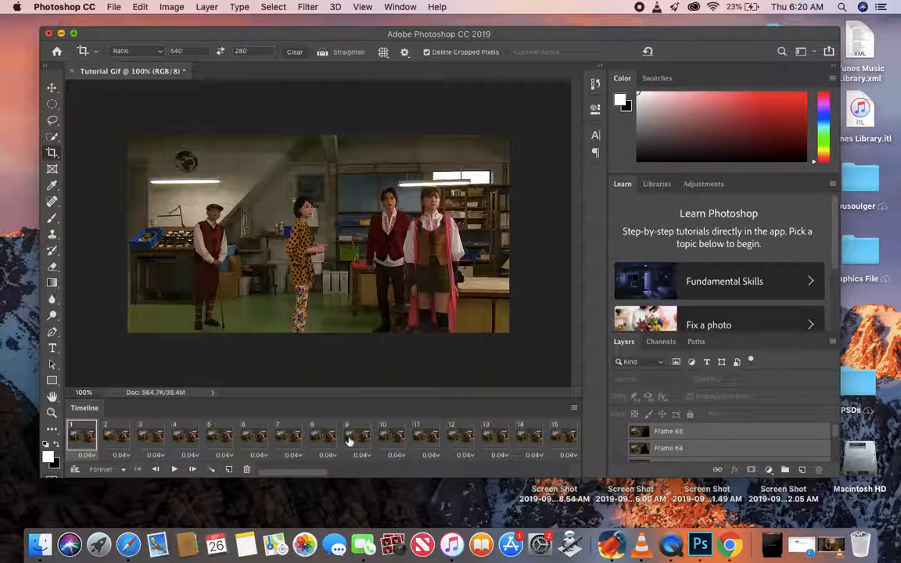
- Set the frame delay of all the selected timeline frames to 0.05 seconds
scroll(550, 444, right, 3)
scroll(550, 445, right, 10)
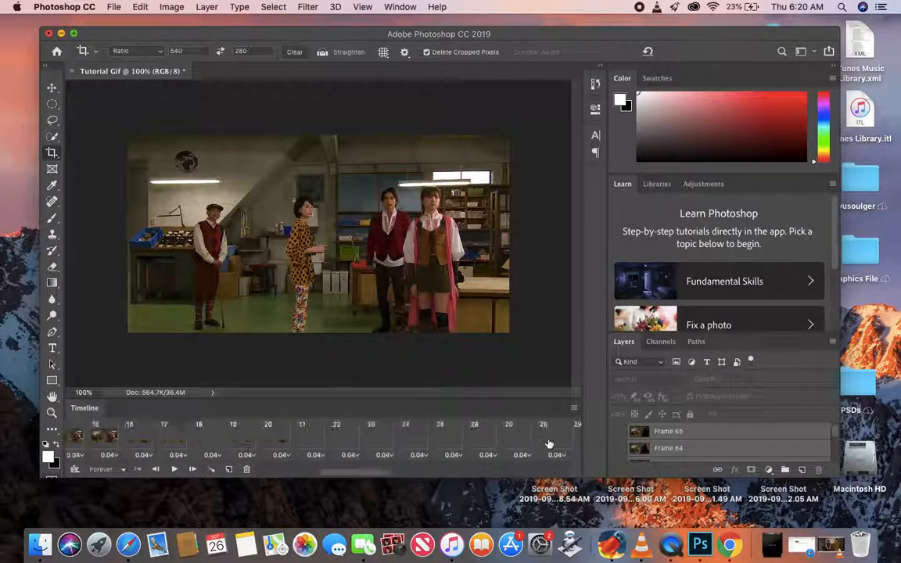
scroll(555, 450, right, 5)
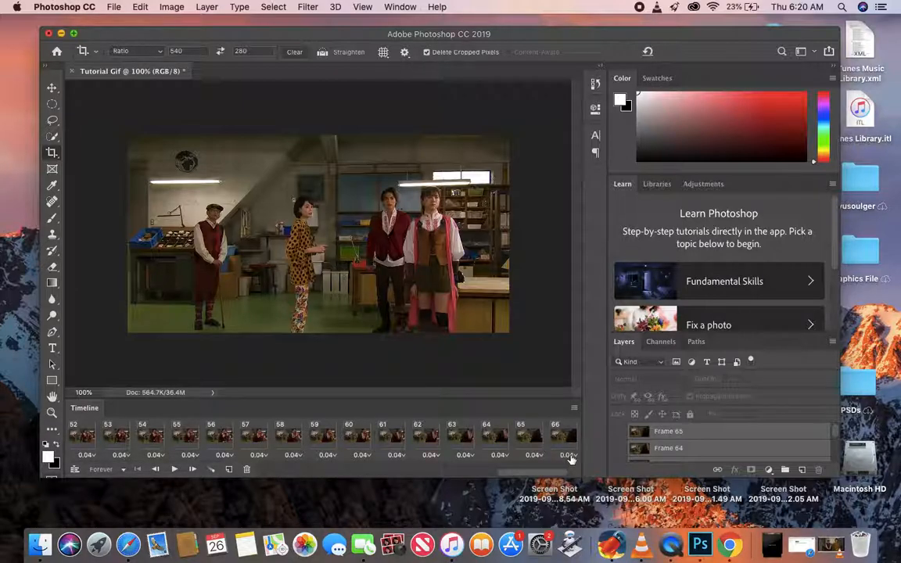
click(570, 458)
click(573, 434)
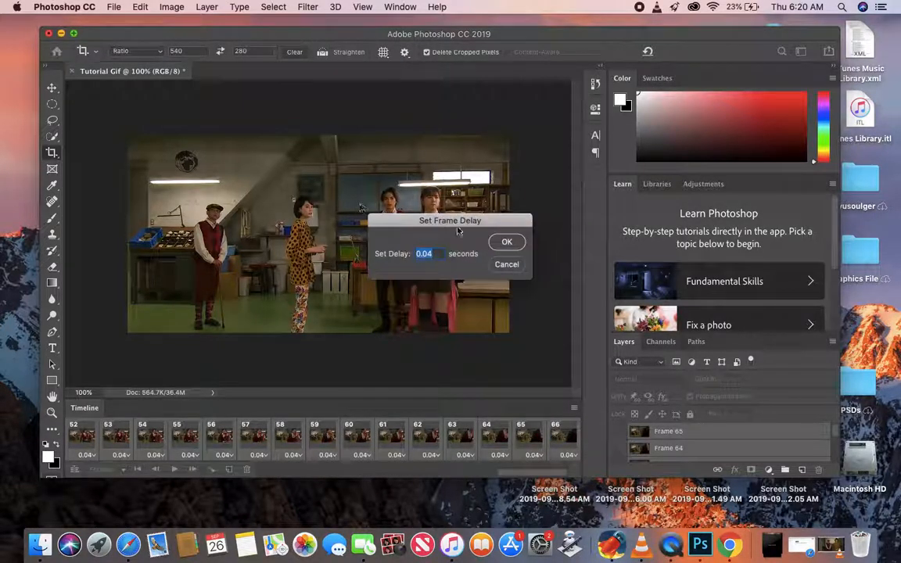
click(441, 254)
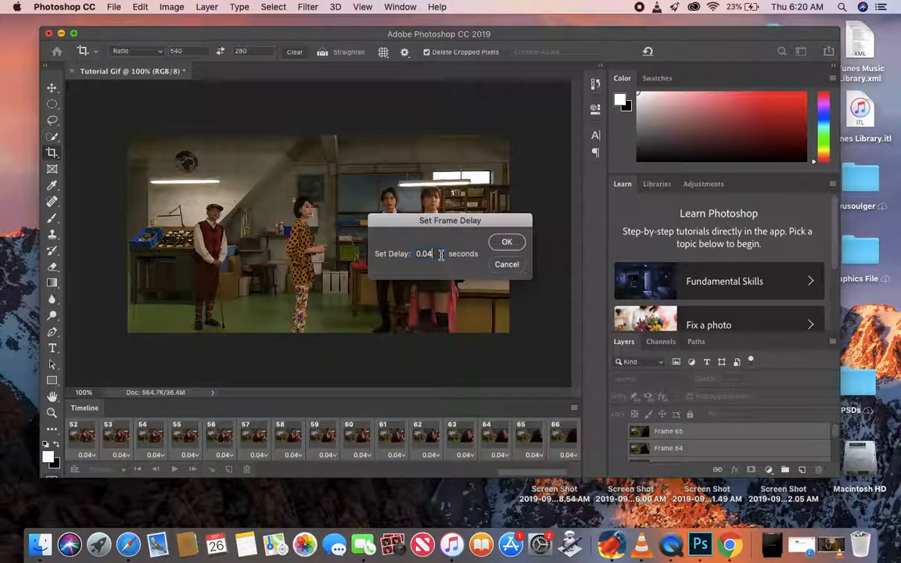
click(507, 244)
- Group all the frame layers from Frame 65 down to Frame 0, and select the first frame of the animation
click(721, 435)
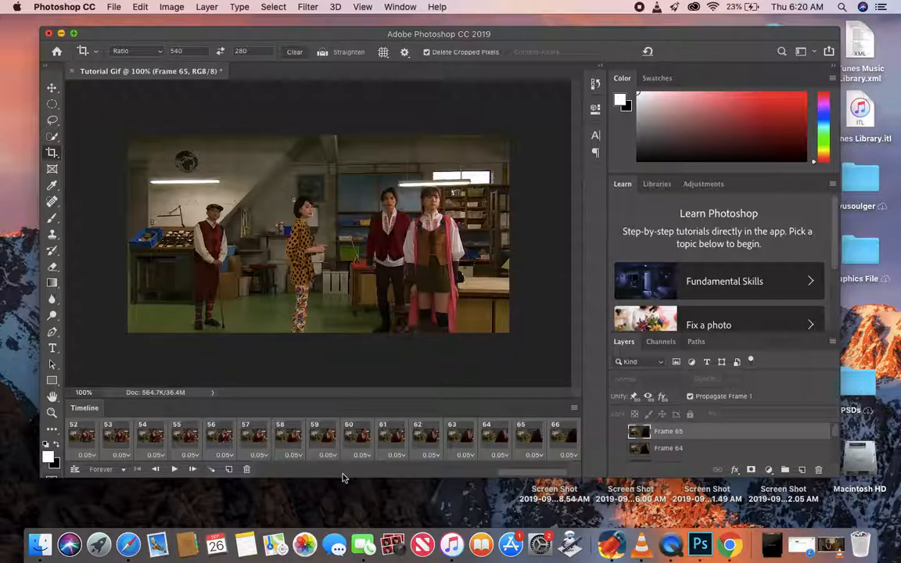
scroll(749, 447, down, 20)
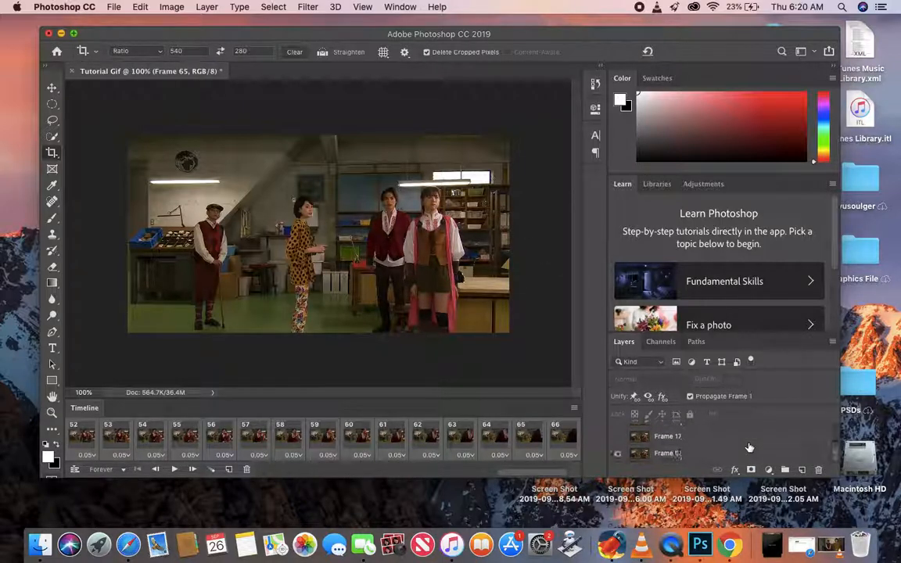
shift+click(732, 439)
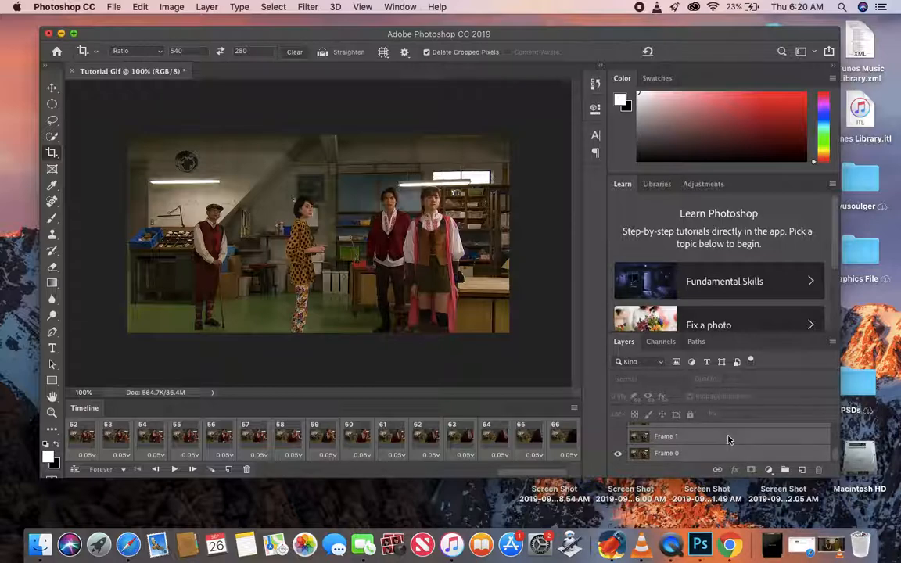
right_click(727, 440)
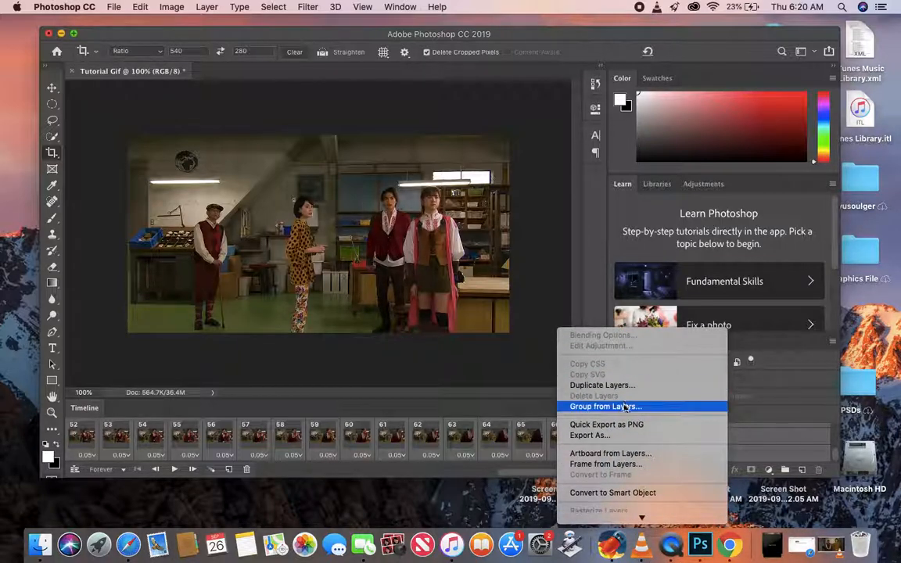
click(626, 407)
key(Return)
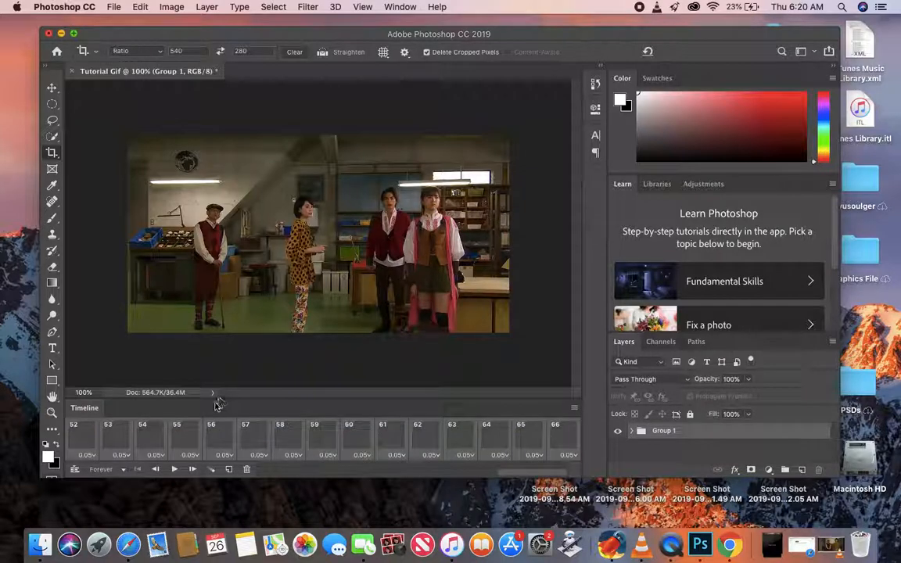
scroll(194, 444, left, 20)
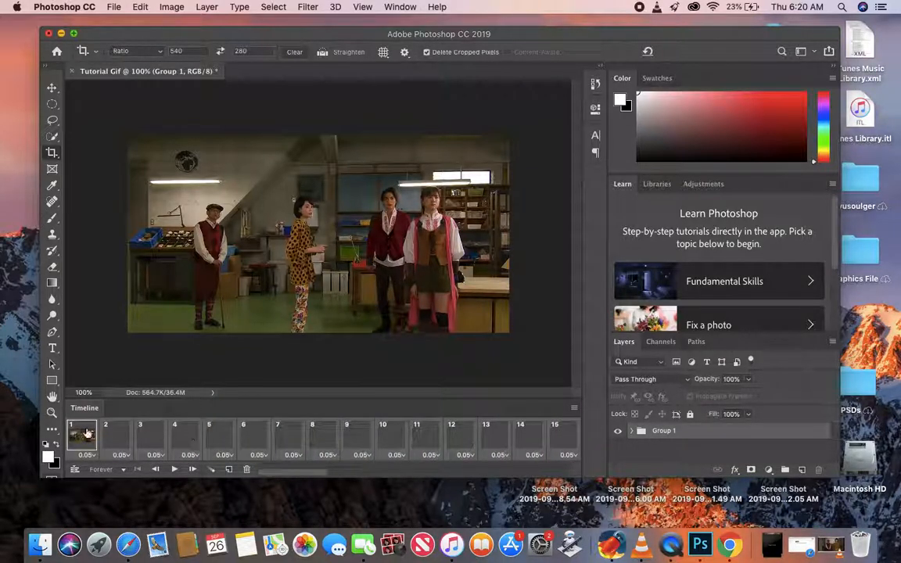
click(87, 435)
click(114, 8)
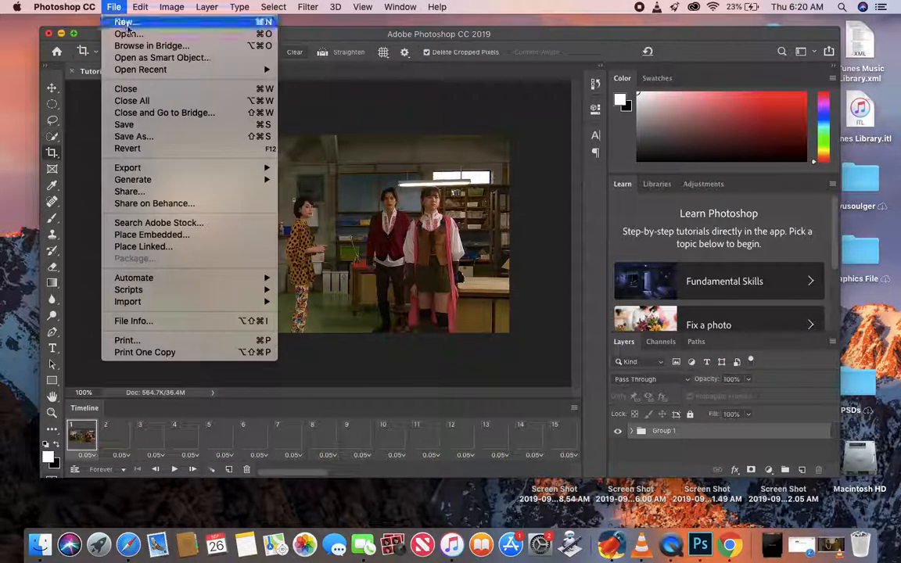
click(130, 35)
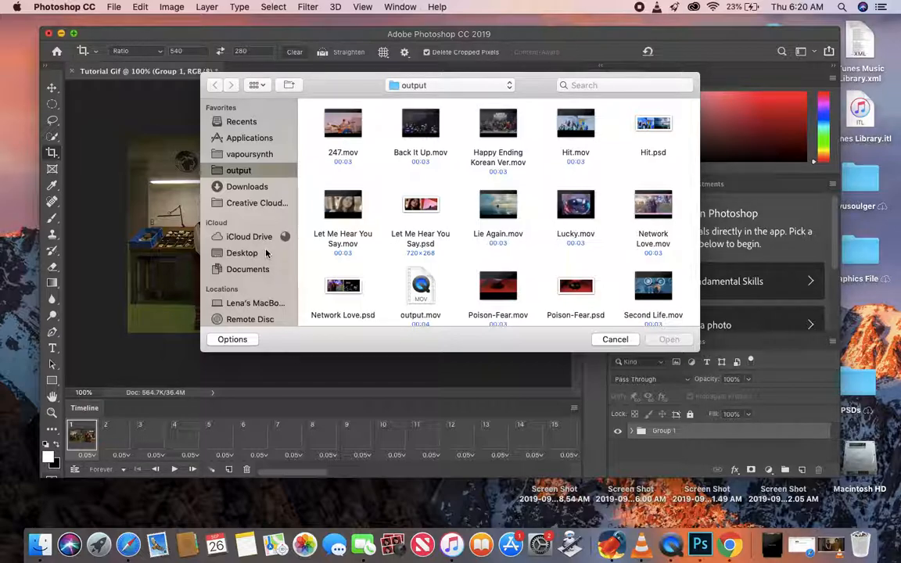
click(615, 339)
click(316, 125)
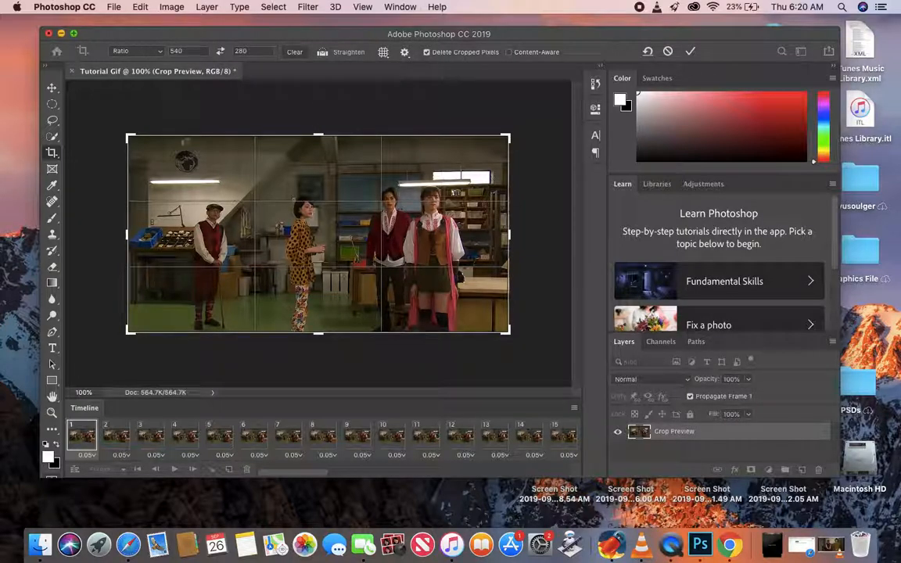
click(51, 87)
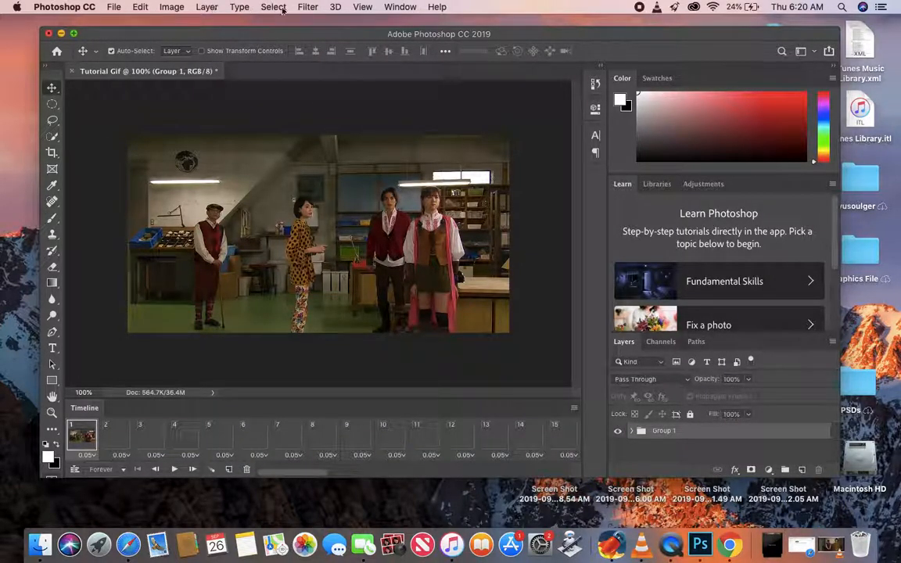
- Add a Brightness/Contrast adjustment layer above the frame group with brightness 38 and contrast 36
click(204, 8)
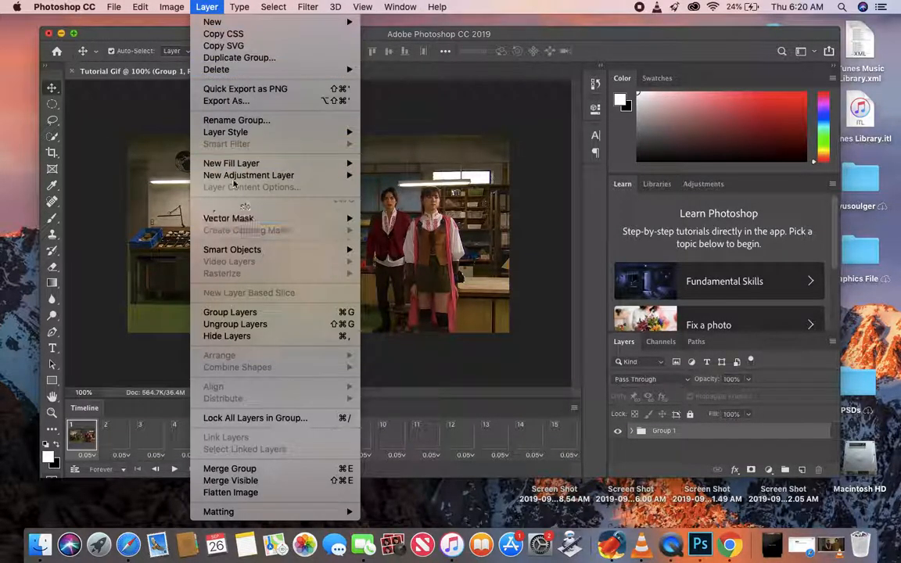
mouse_move(302, 173)
click(406, 175)
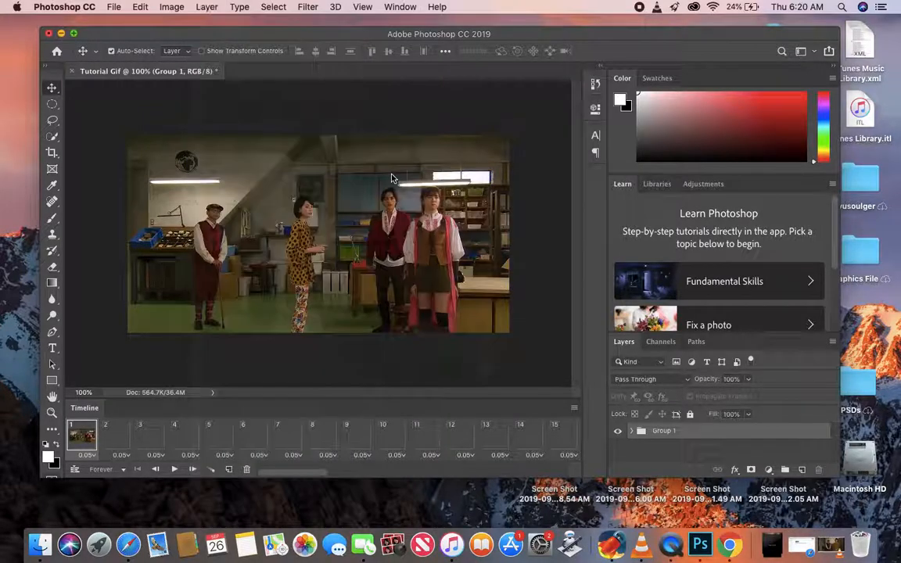
click(561, 231)
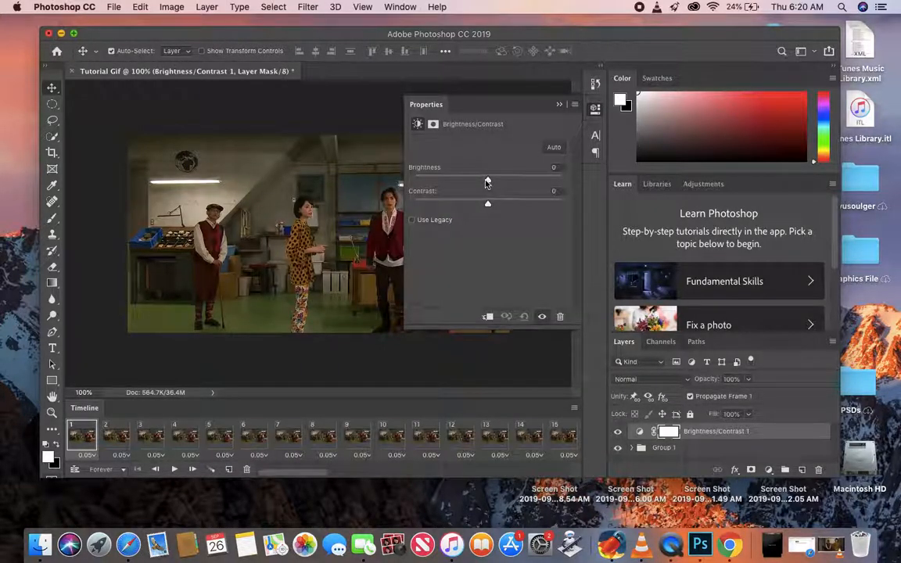
drag(488, 183, 507, 182)
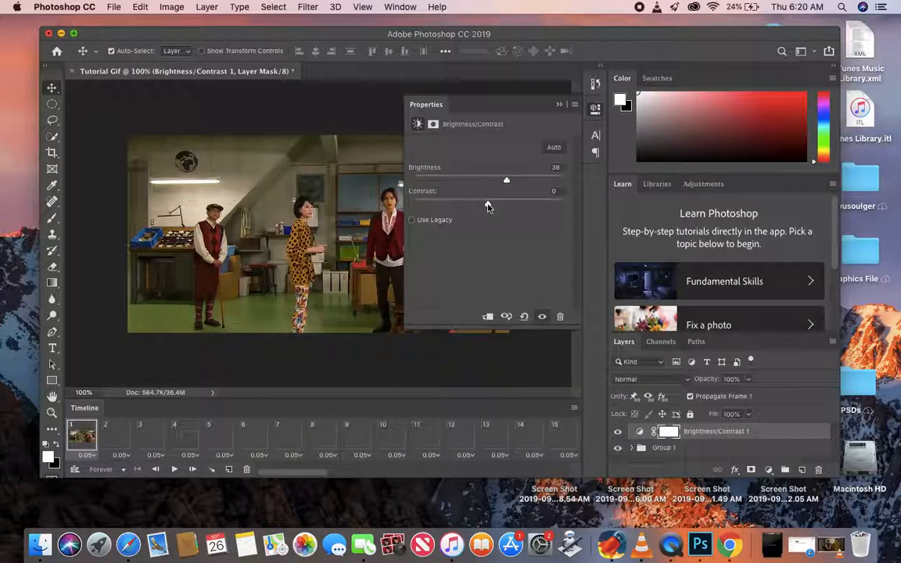
drag(510, 207, 514, 204)
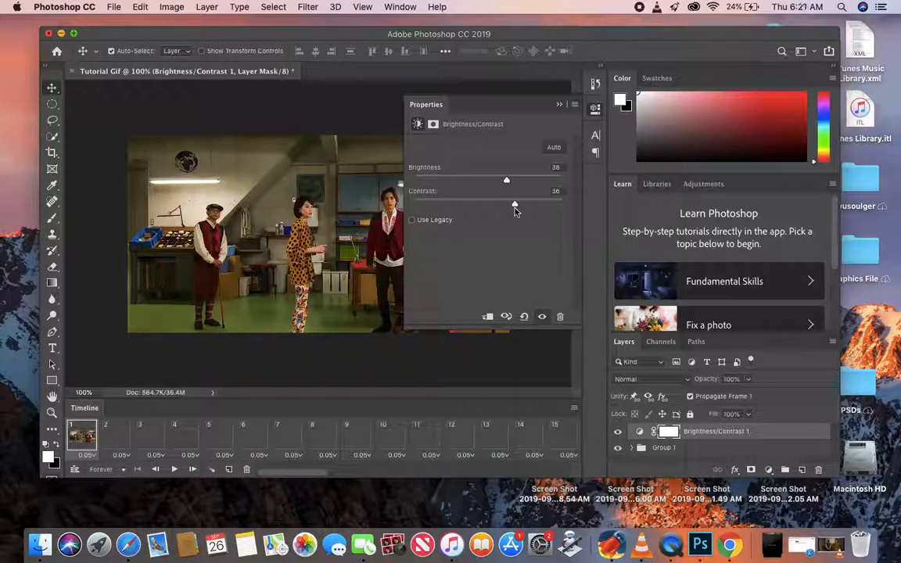
click(561, 105)
- Add a Levels adjustment layer with RGB input levels of 24 for shadows, 1.32 for midtones and 233 for highlights
click(206, 6)
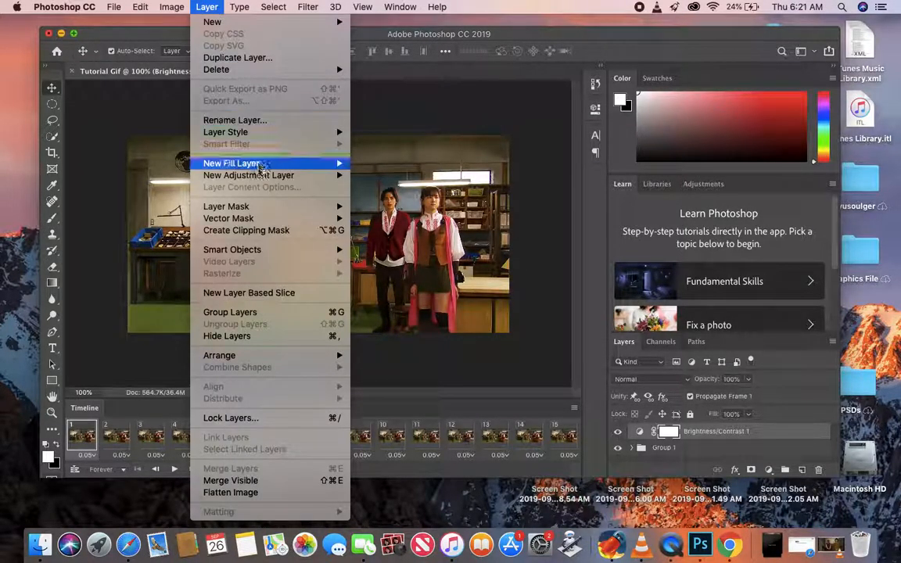
mouse_move(264, 177)
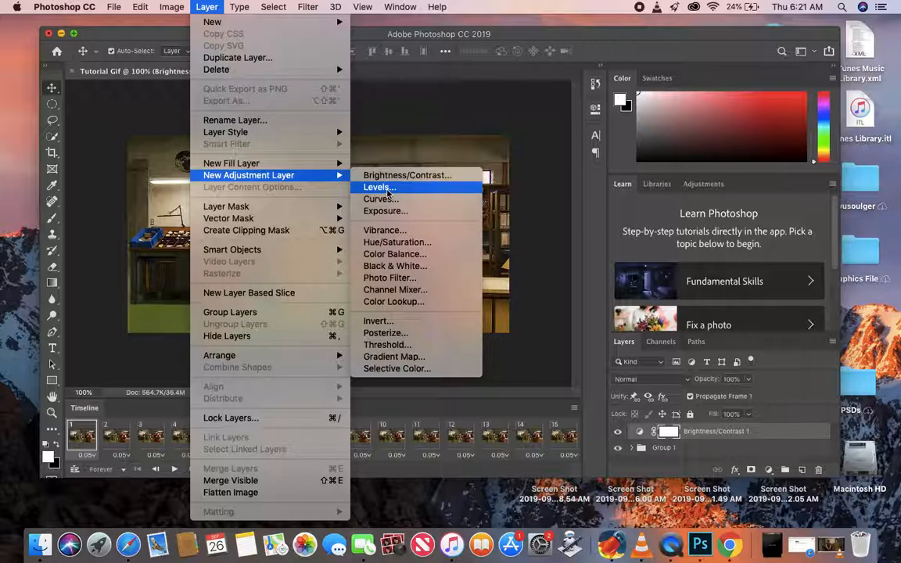
click(377, 188)
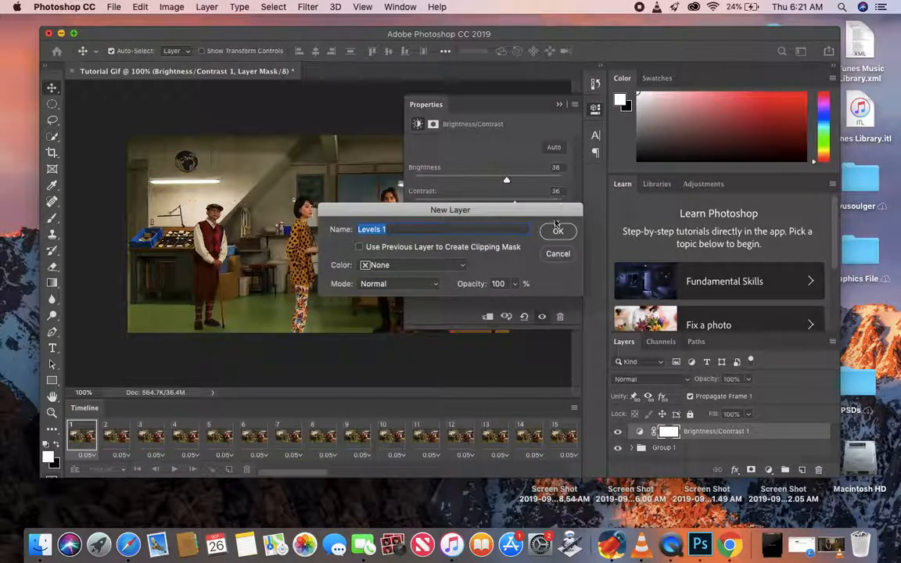
click(555, 229)
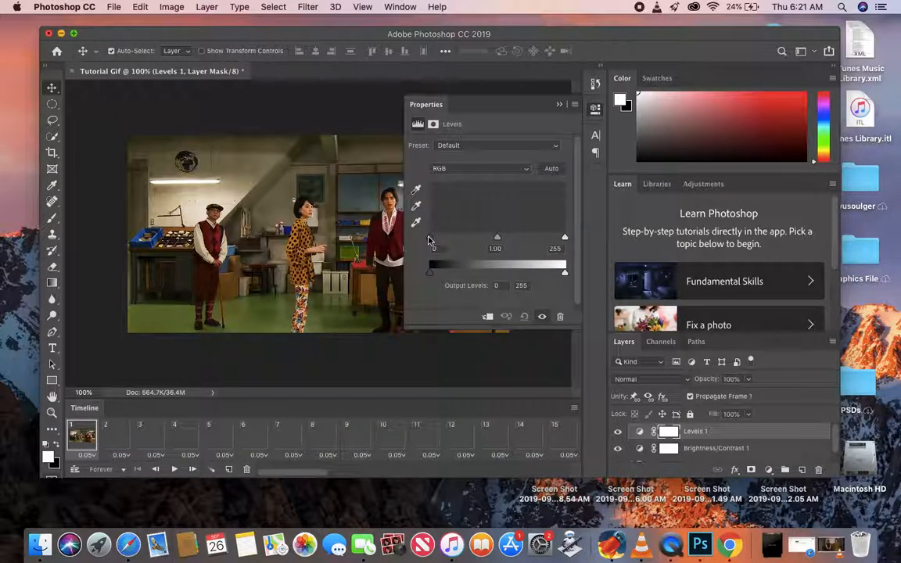
drag(429, 241, 441, 242)
drag(505, 244, 493, 243)
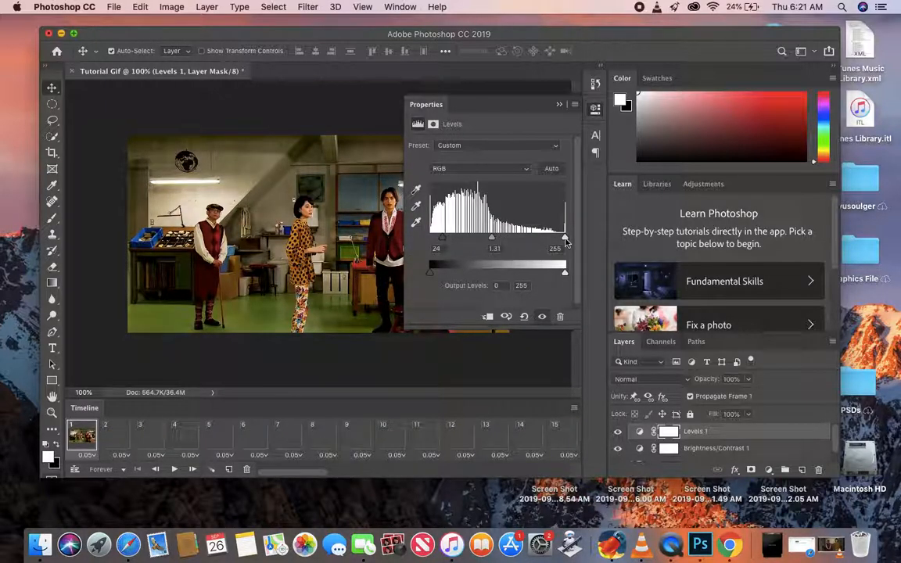
drag(565, 240, 554, 240)
mouse_move(487, 240)
mouse_down()
mouse_move(501, 243)
mouse_move(447, 225)
mouse_move(498, 243)
mouse_up()
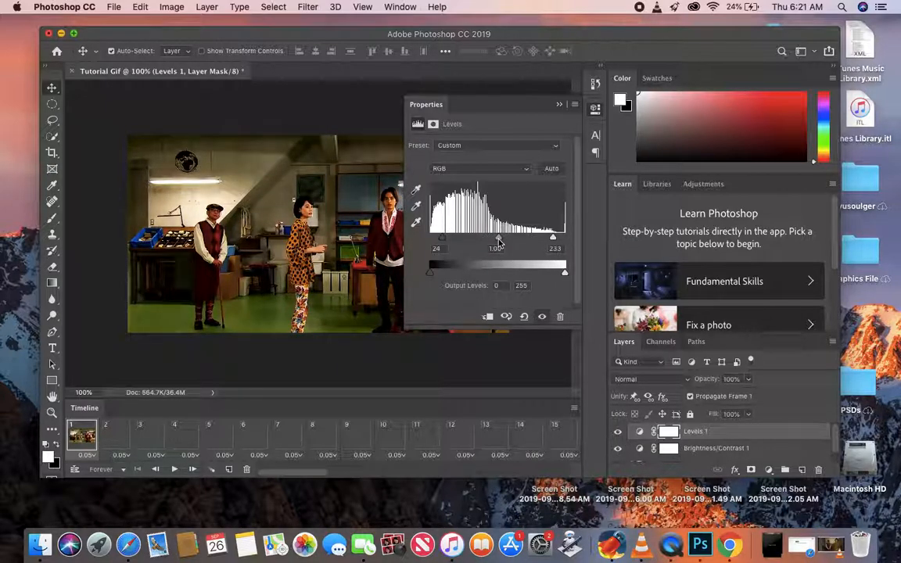
drag(492, 245, 499, 248)
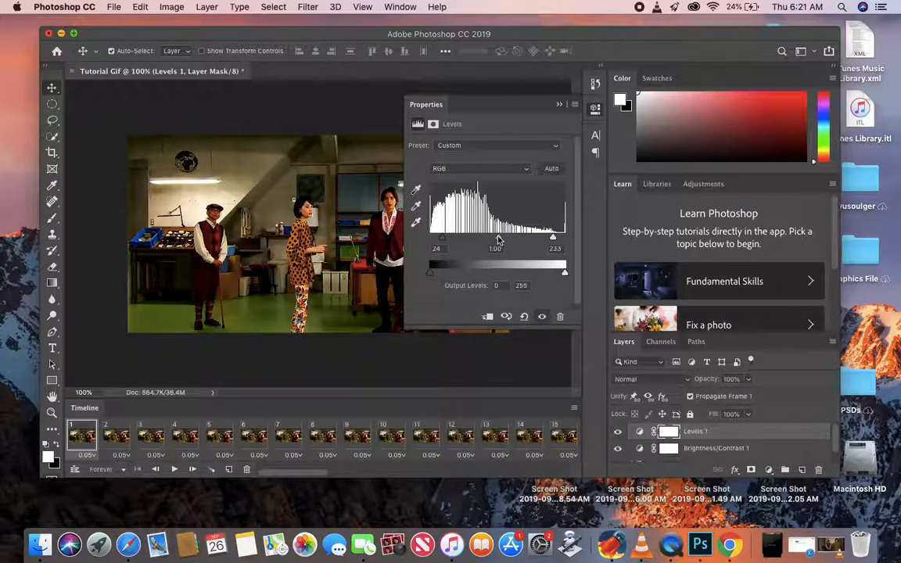
drag(498, 238, 487, 241)
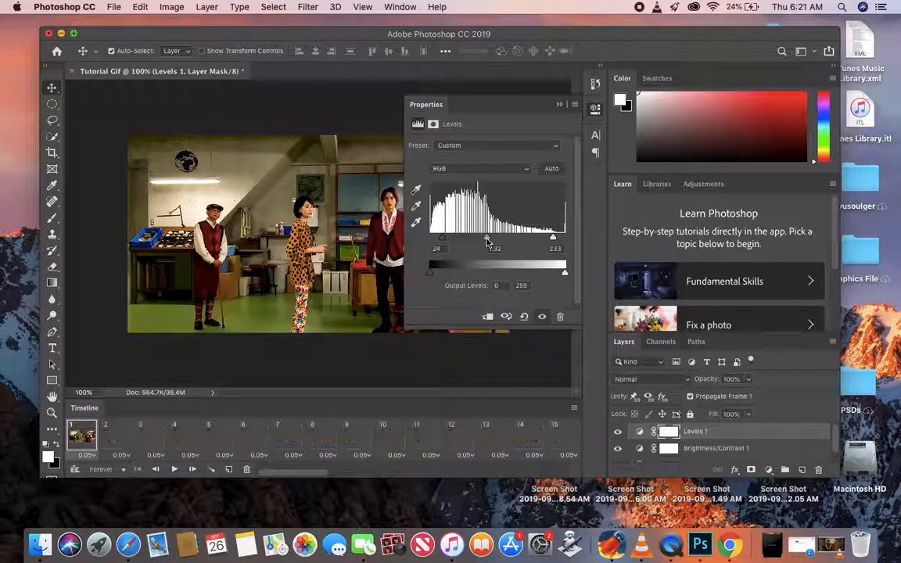
click(559, 104)
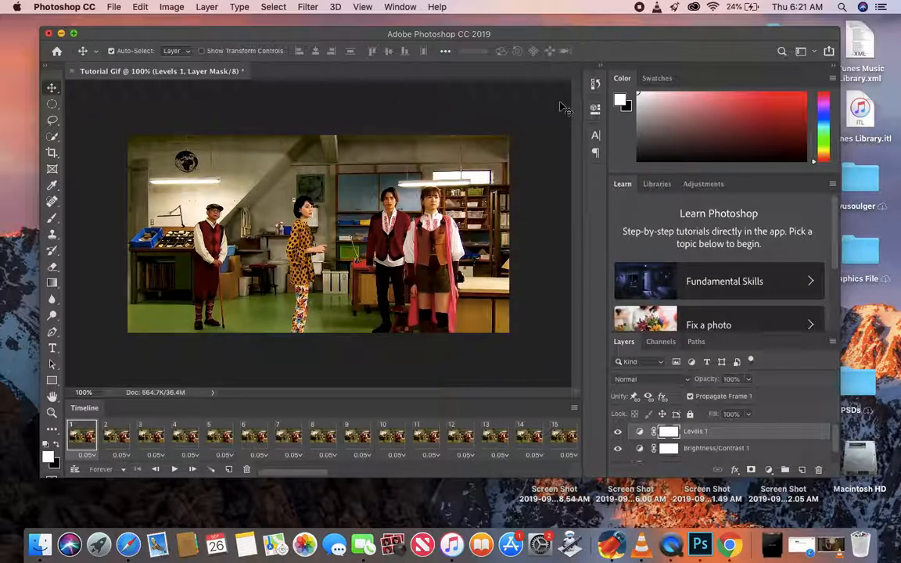
- Add a Vibrance adjustment layer with vibrance +18 and saturation +20
click(213, 7)
mouse_move(245, 176)
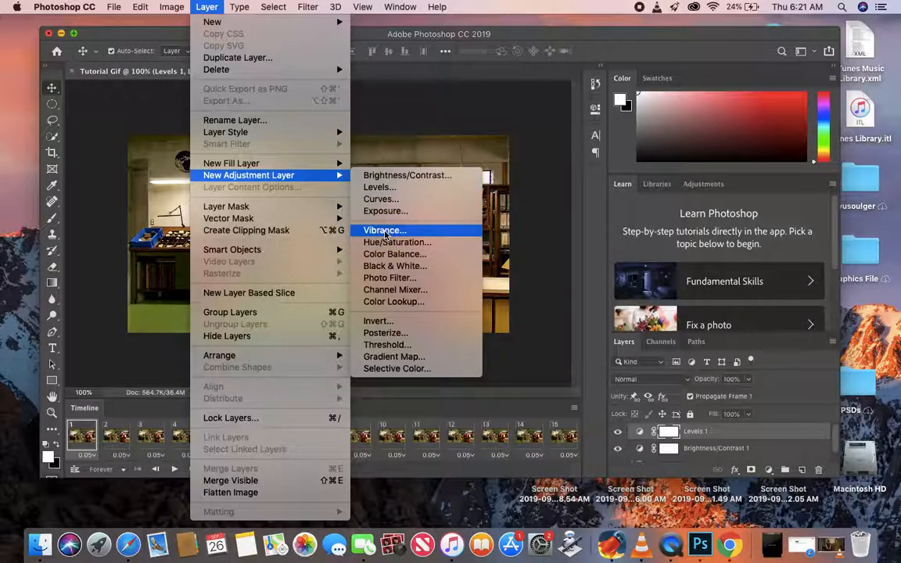
click(384, 232)
click(559, 231)
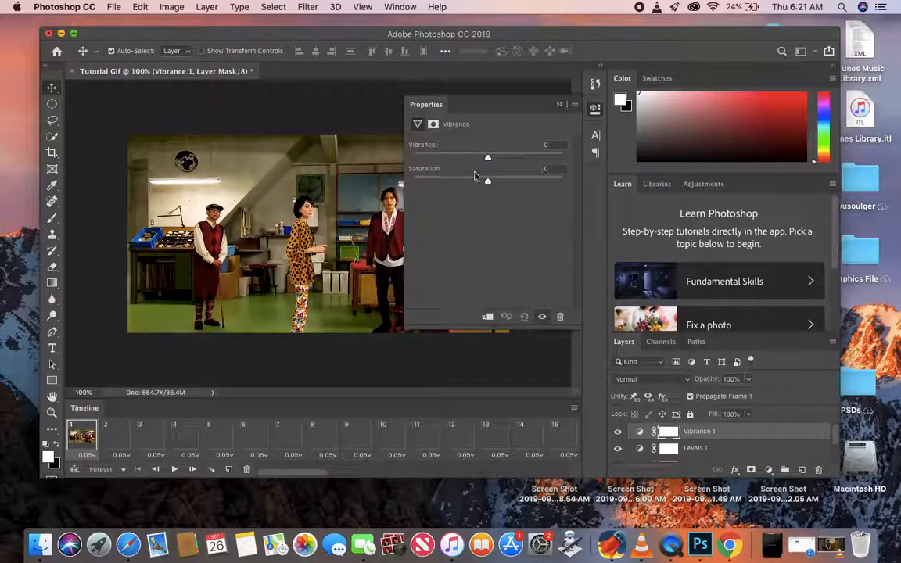
drag(487, 157, 506, 188)
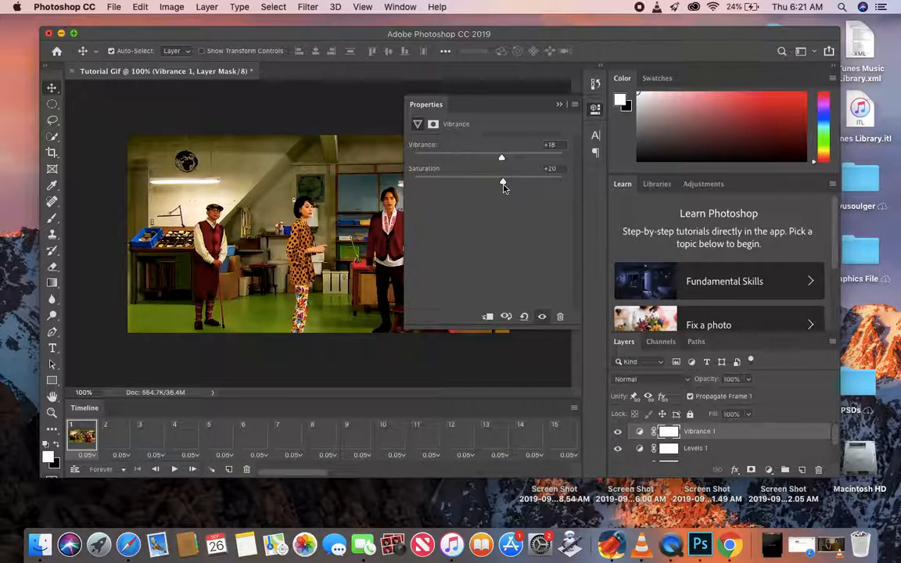
click(559, 106)
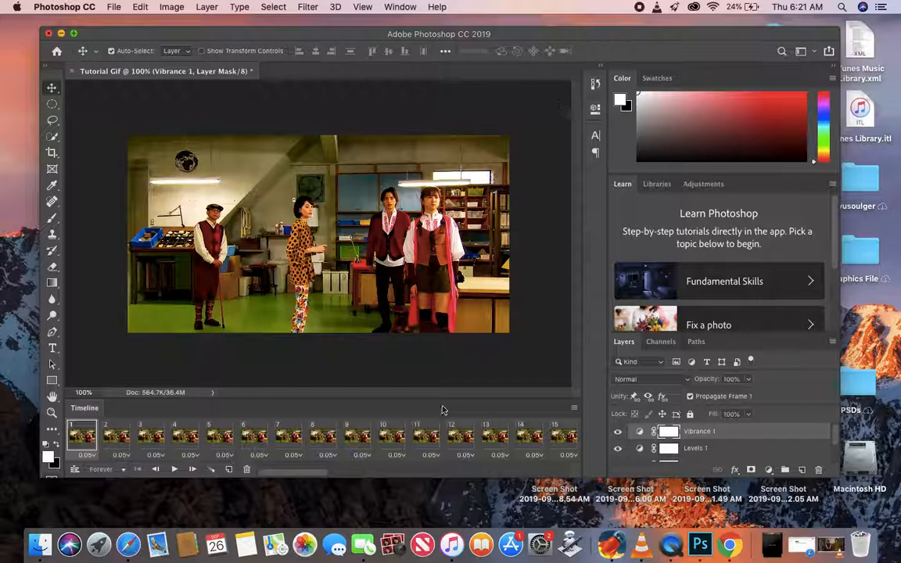
- Add a Color Balance adjustment layer and set its Midtones to cyan-red -24, magenta-green -27 and yellow-blue +24
click(207, 7)
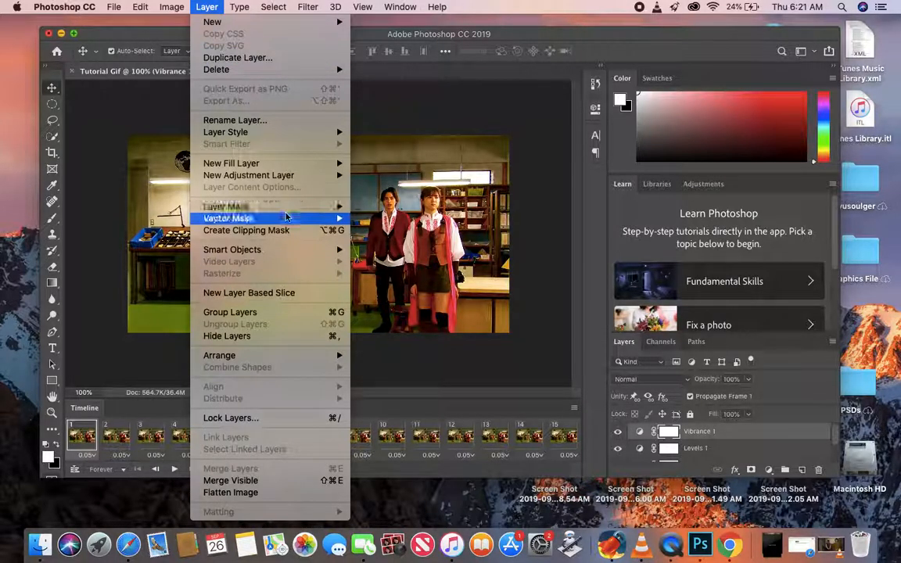
mouse_move(282, 176)
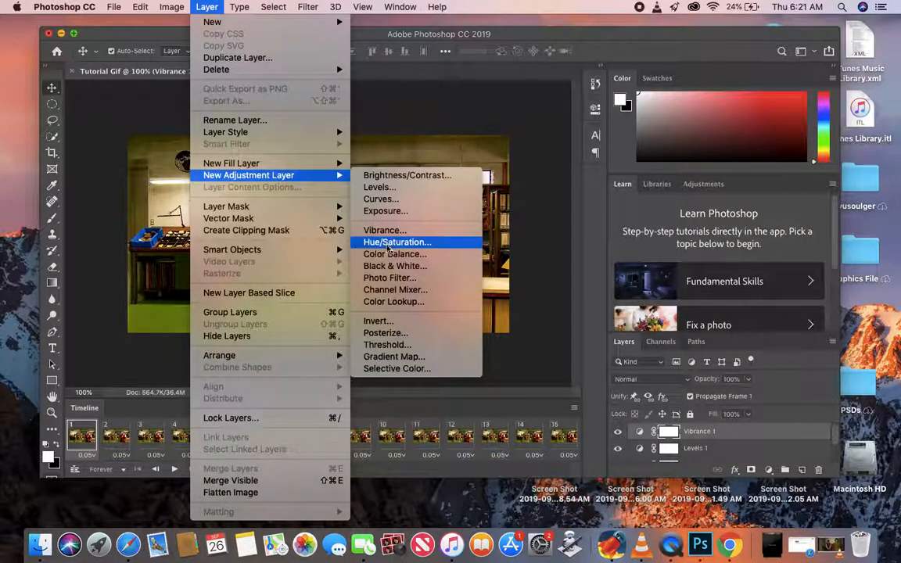
click(393, 255)
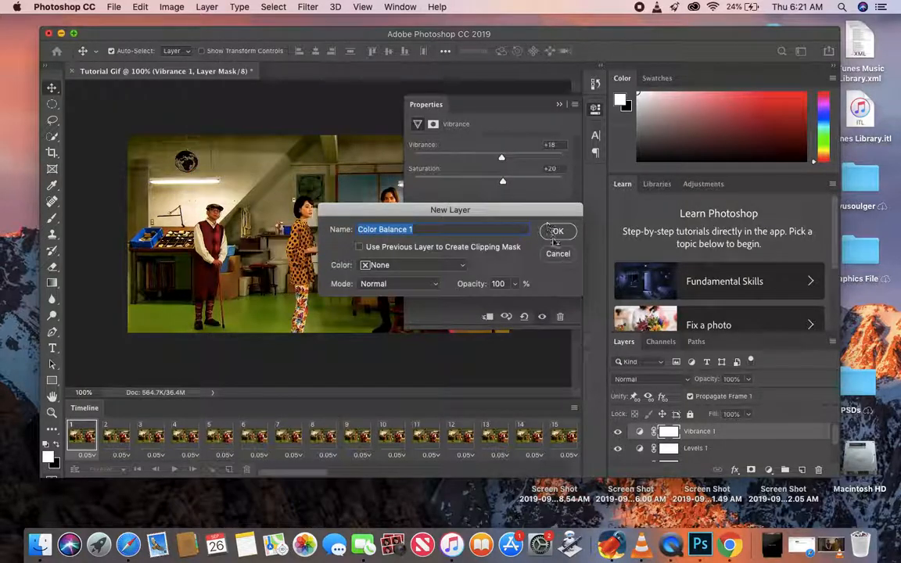
click(558, 231)
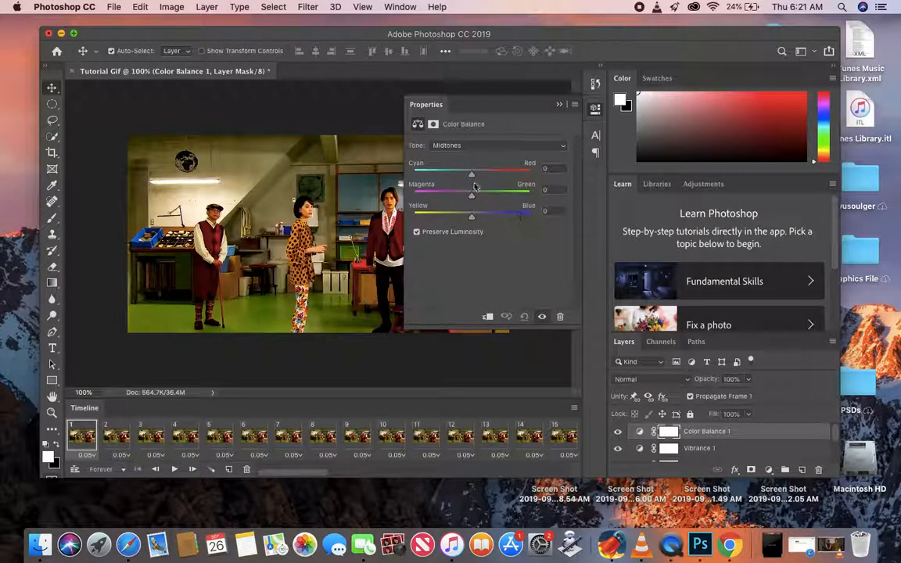
drag(471, 176, 483, 222)
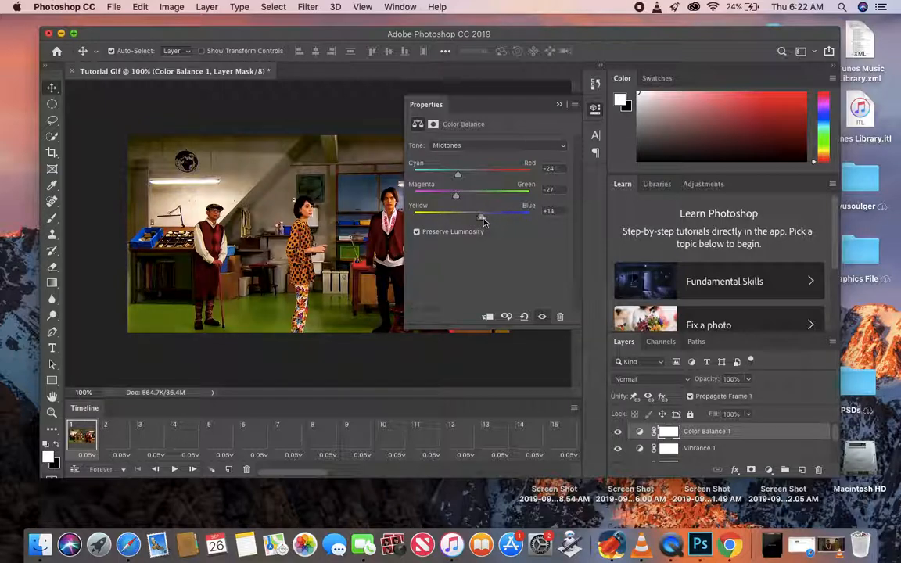
- Set the Color Balance Highlights to cyan-red -18, magenta-green +16 and yellow-blue +2
click(495, 147)
click(485, 155)
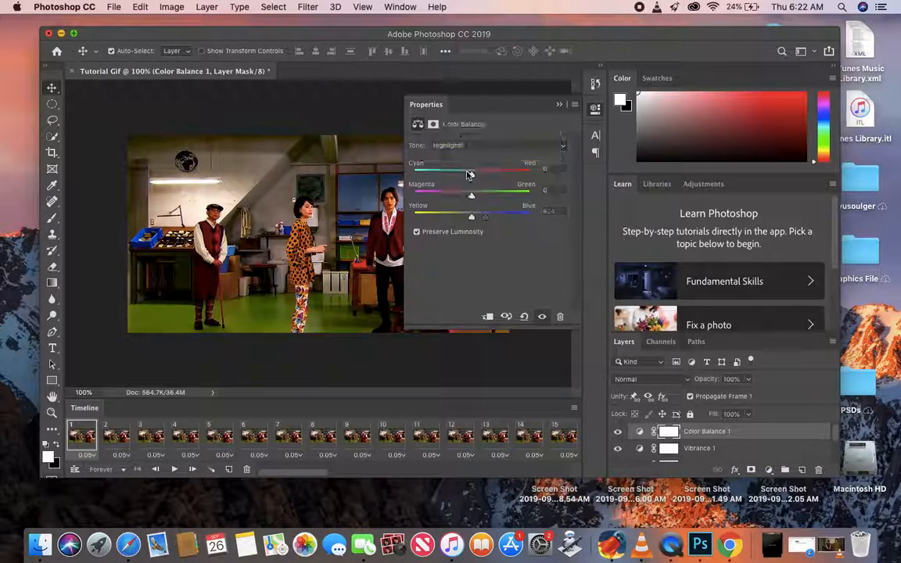
drag(480, 178, 475, 221)
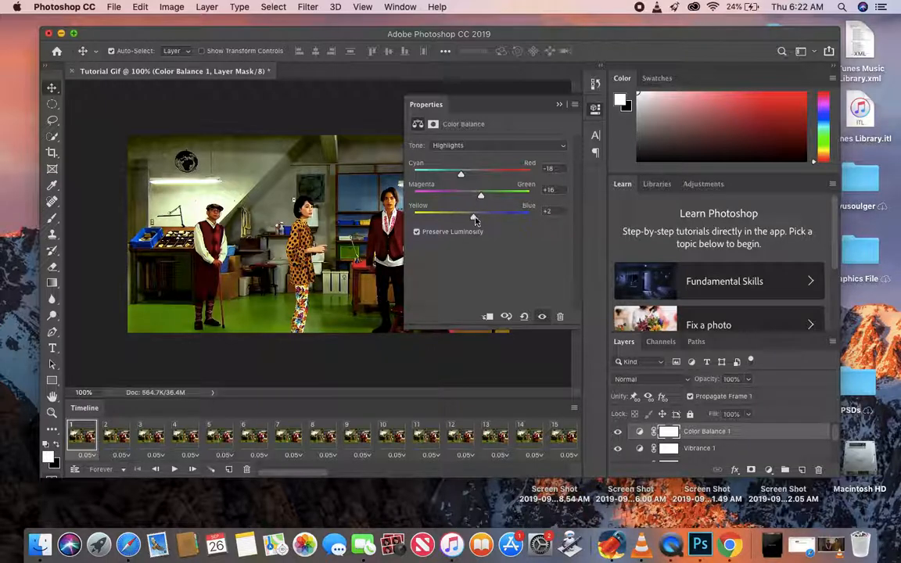
- Set the Color Balance Shadows to cyan-red -26, magenta-green -33 and yellow-blue -22, and collapse the adjustment settings
click(448, 145)
click(438, 125)
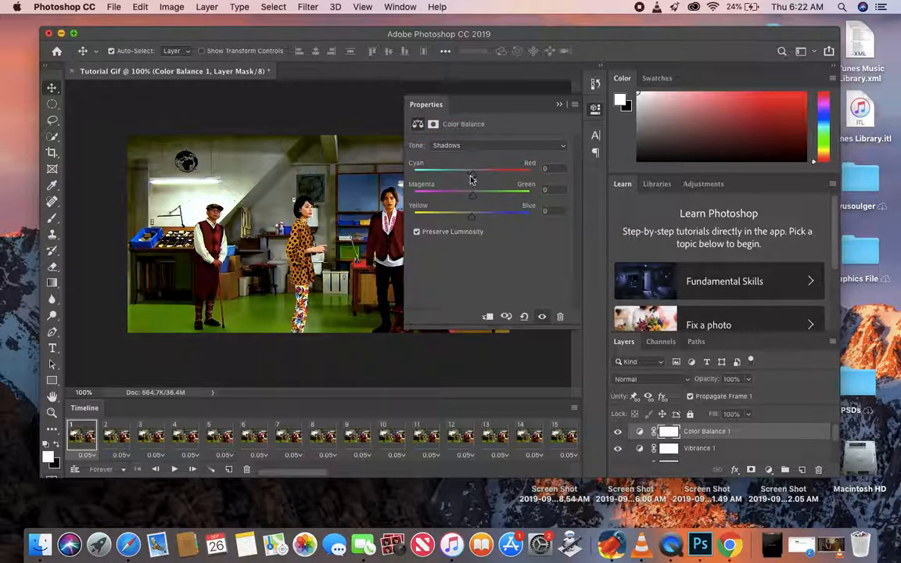
drag(472, 177, 473, 219)
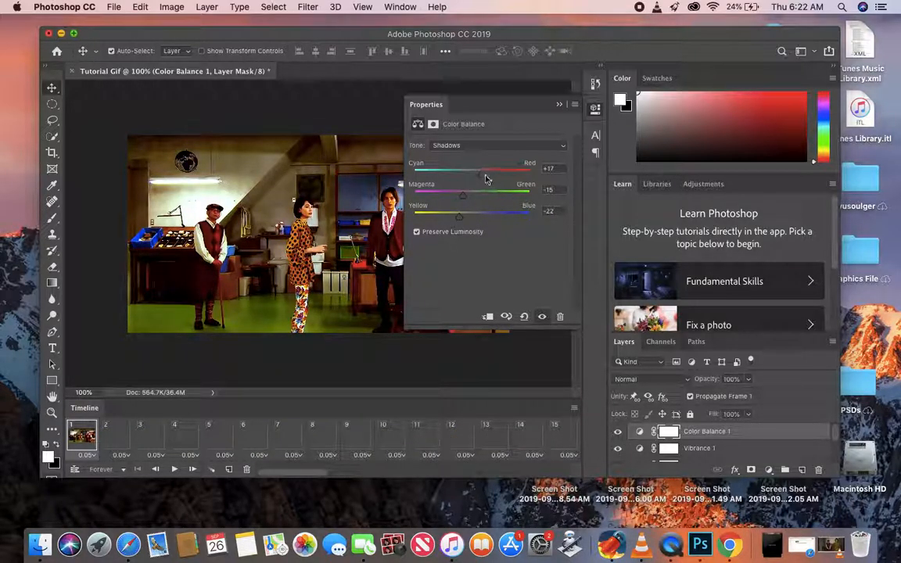
drag(479, 175, 452, 199)
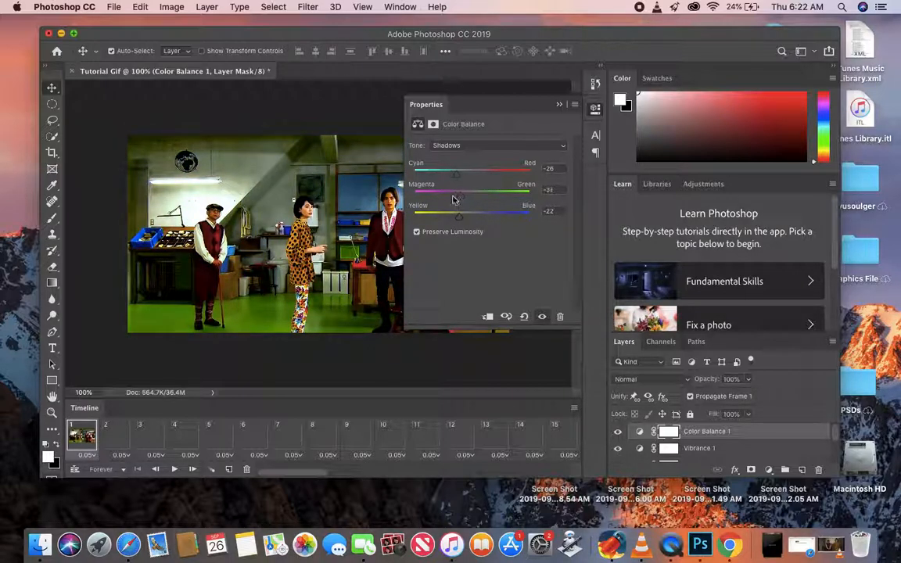
click(559, 104)
- Add a Curves adjustment layer above the Color Balance layer, keeping the default name, Normal mode and 100% opacity
click(207, 7)
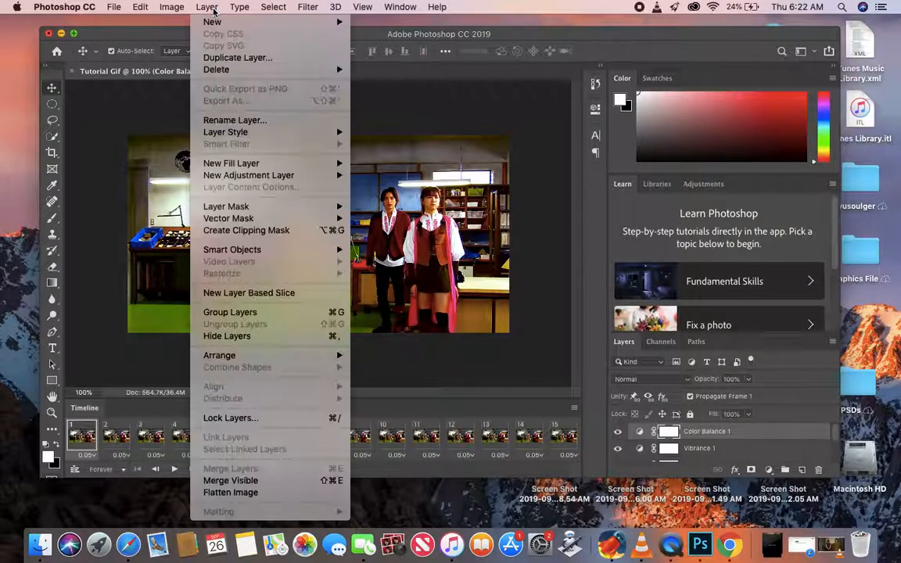
mouse_move(250, 180)
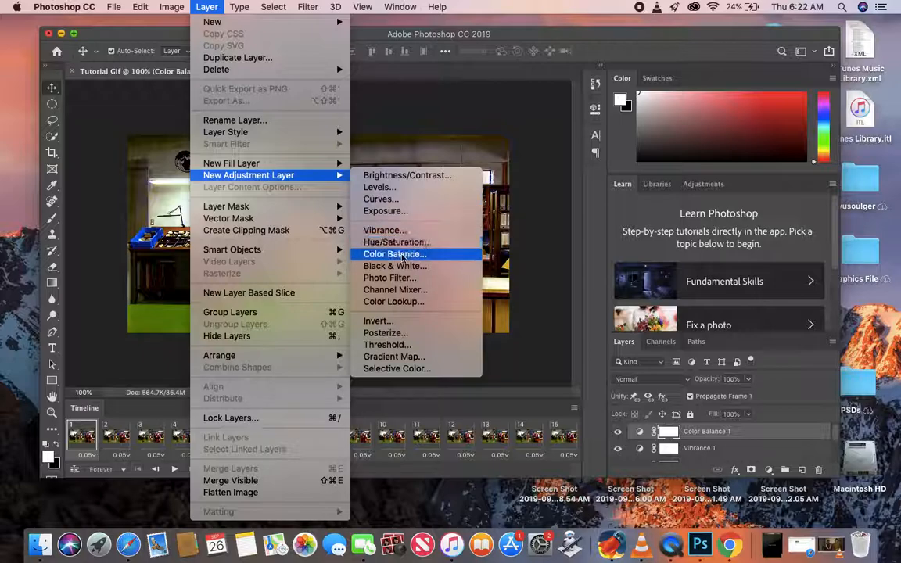
click(397, 201)
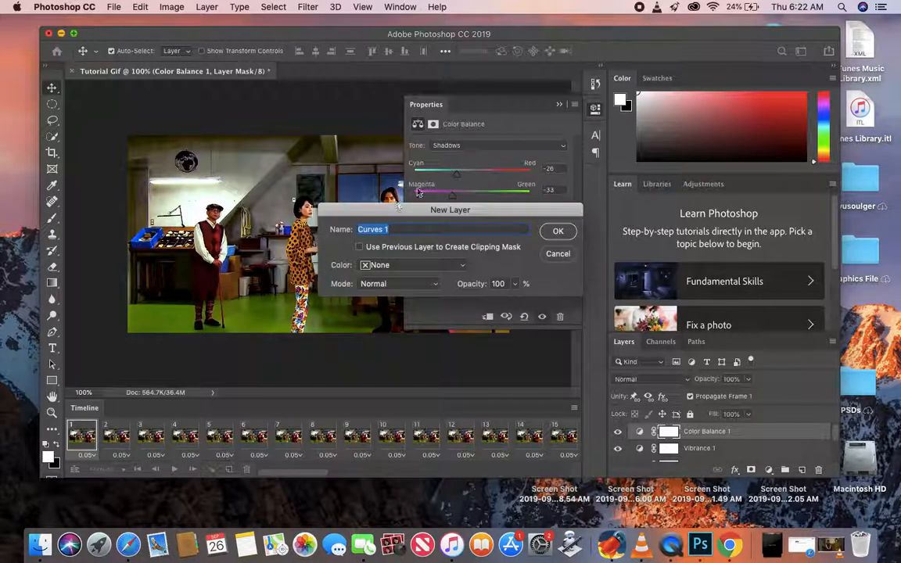
click(569, 234)
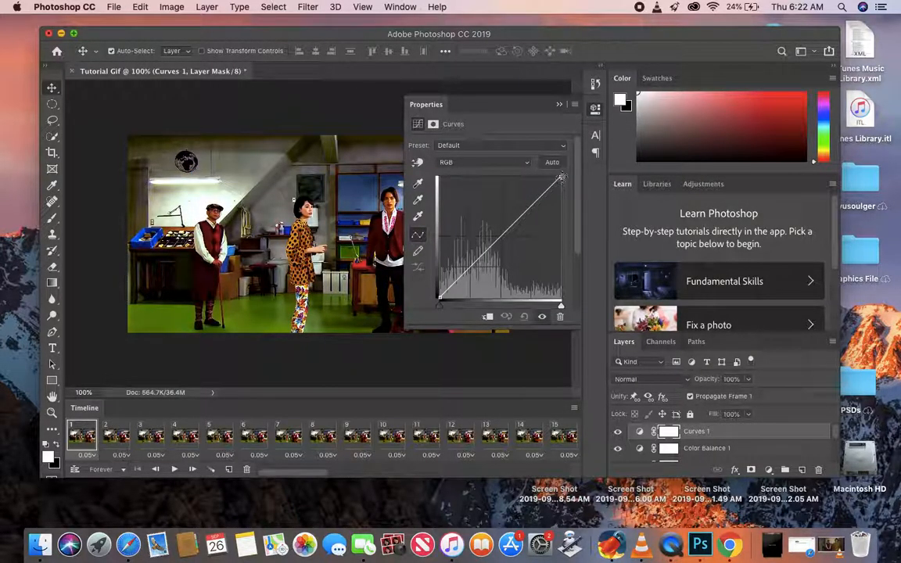
- Try brightening the image by moving the RGB curve's white point and lifting its midtones with two added points
drag(561, 177, 560, 190)
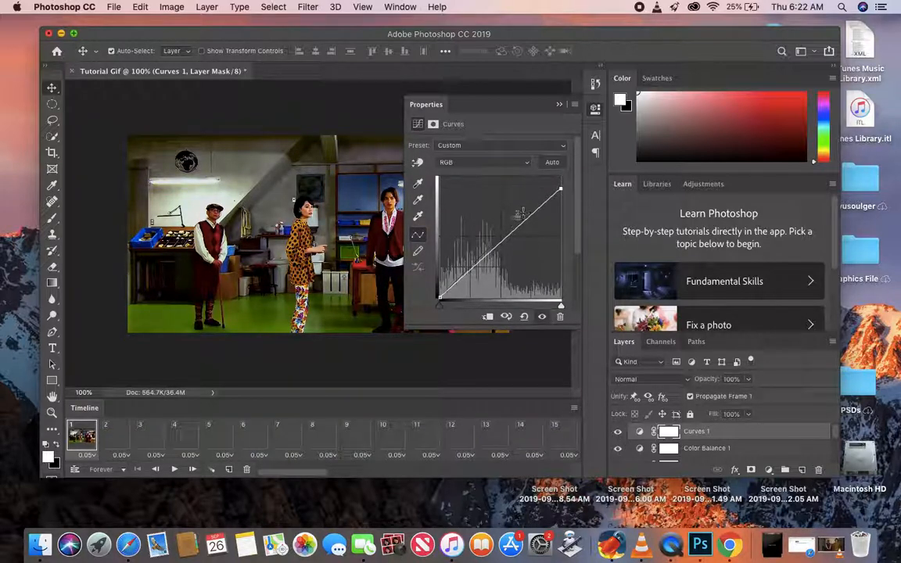
drag(503, 238, 474, 254)
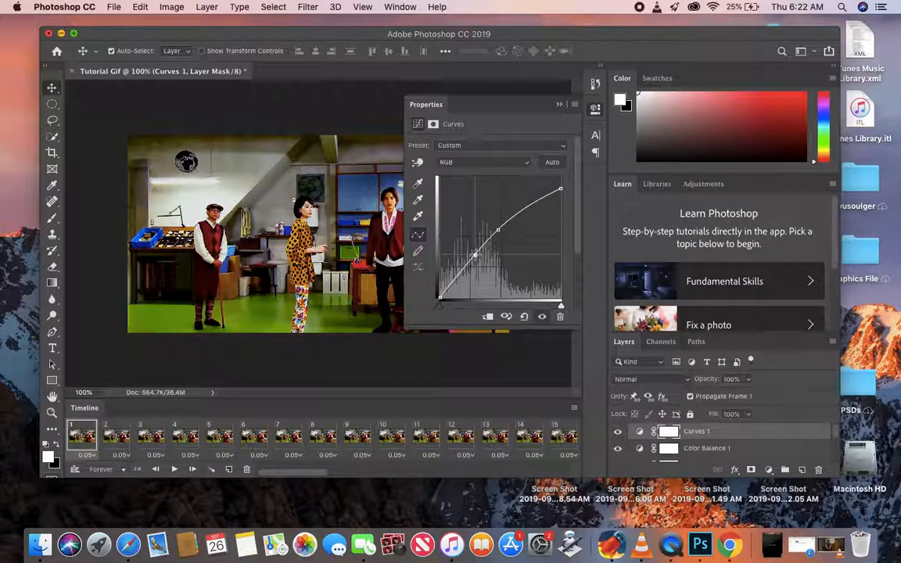
drag(561, 188, 560, 177)
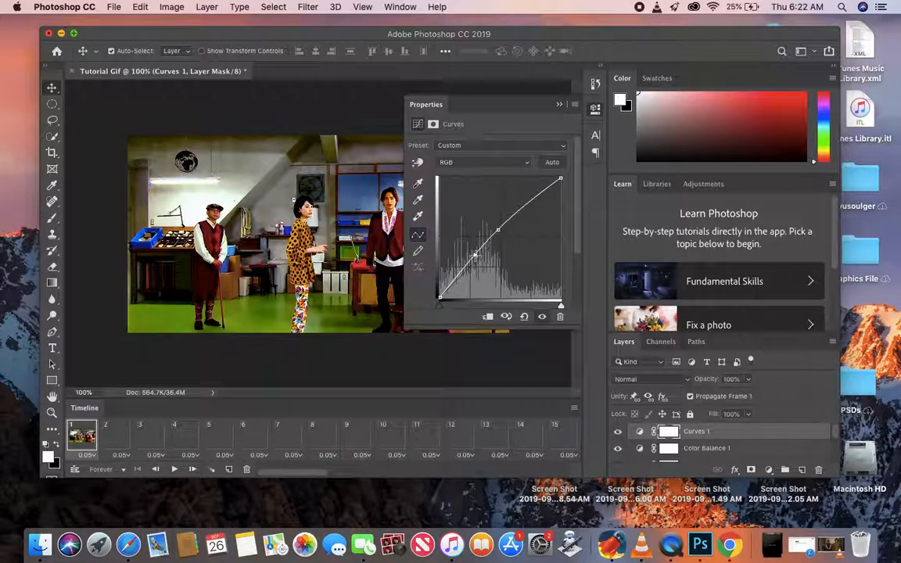
click(560, 316)
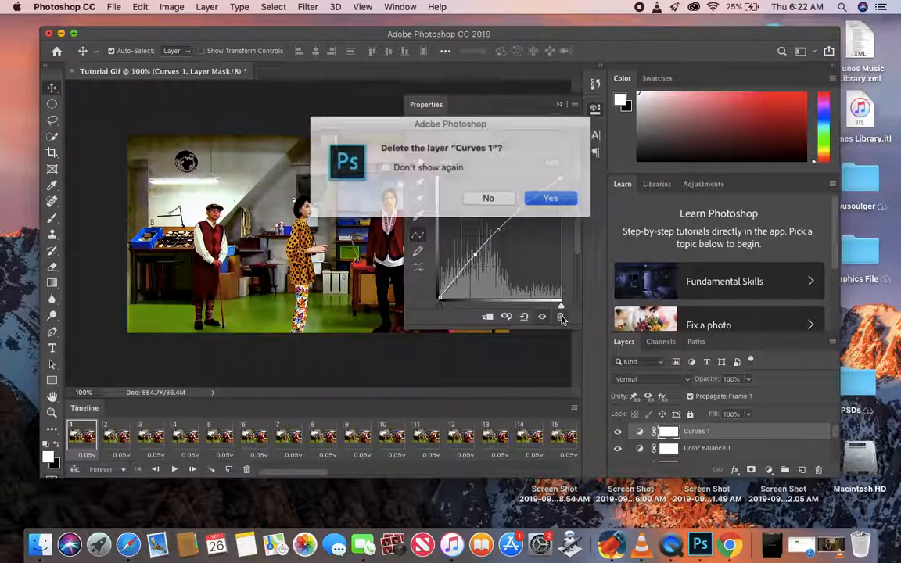
click(488, 198)
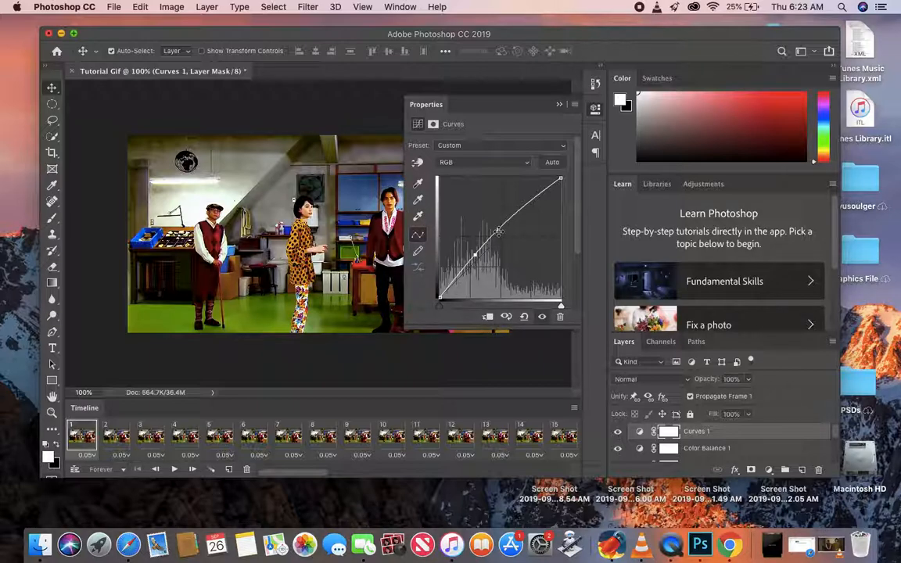
drag(498, 232, 512, 242)
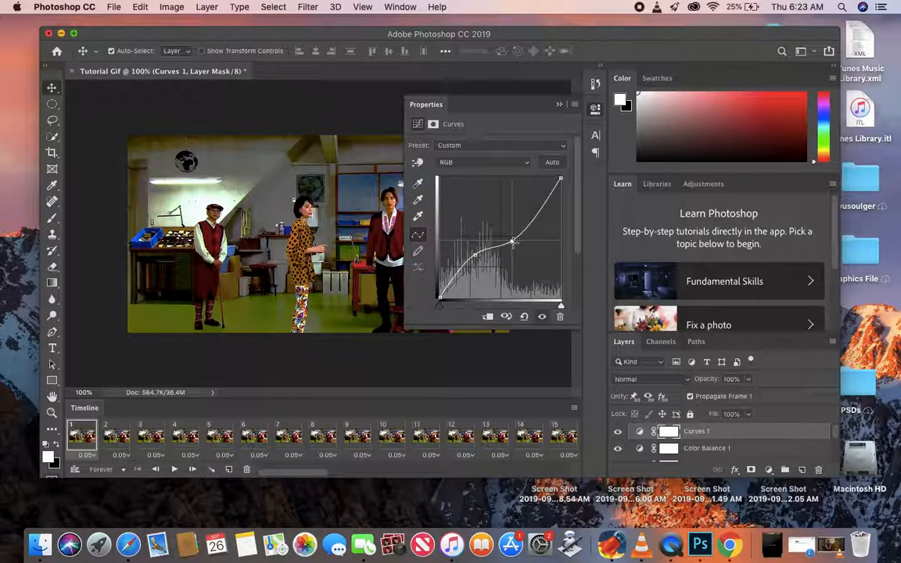
drag(474, 255, 505, 225)
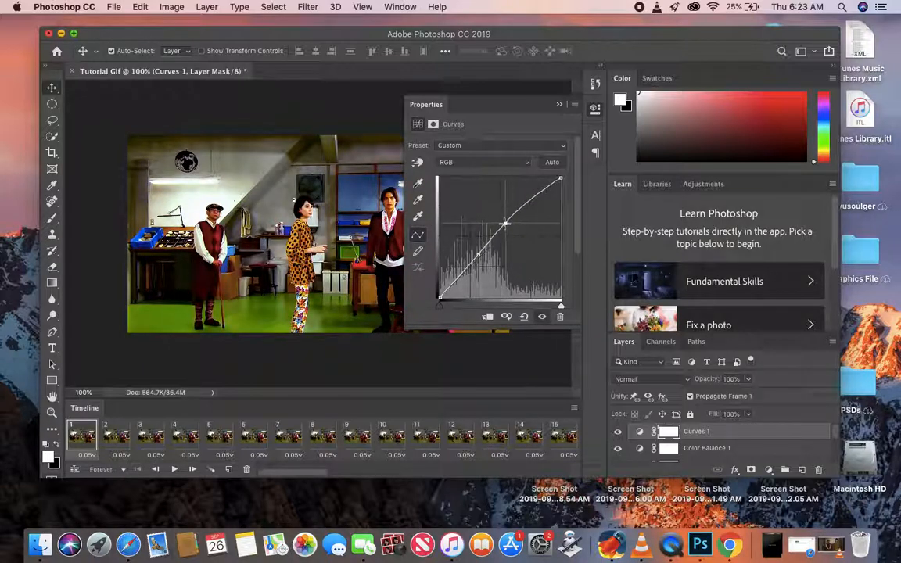
- Apply the Auto correction to the RGB curve and raise its midpoint slightly
click(552, 162)
drag(499, 235, 494, 229)
drag(494, 229, 497, 231)
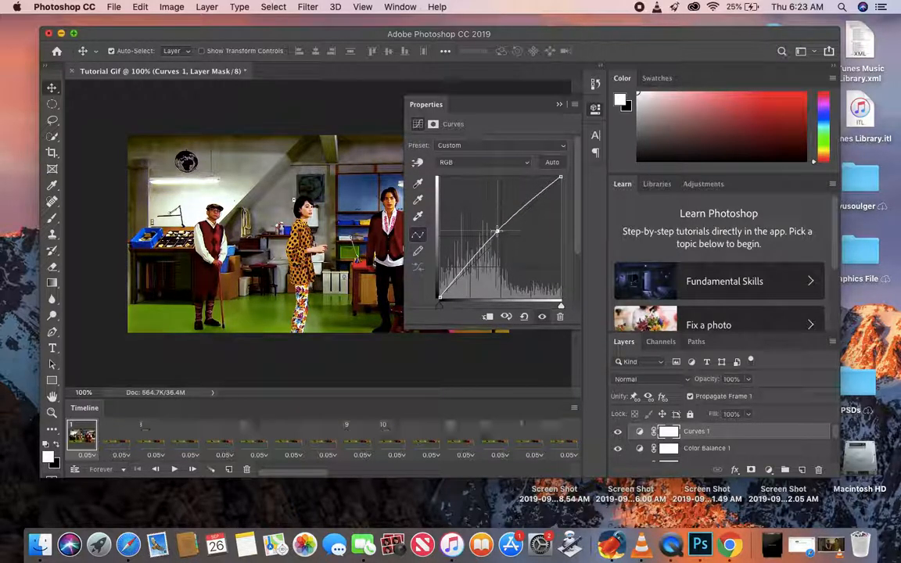
- Try bending the Red channel's curve slightly at its midpoint and white point, and apply the Auto correction
click(469, 163)
click(471, 170)
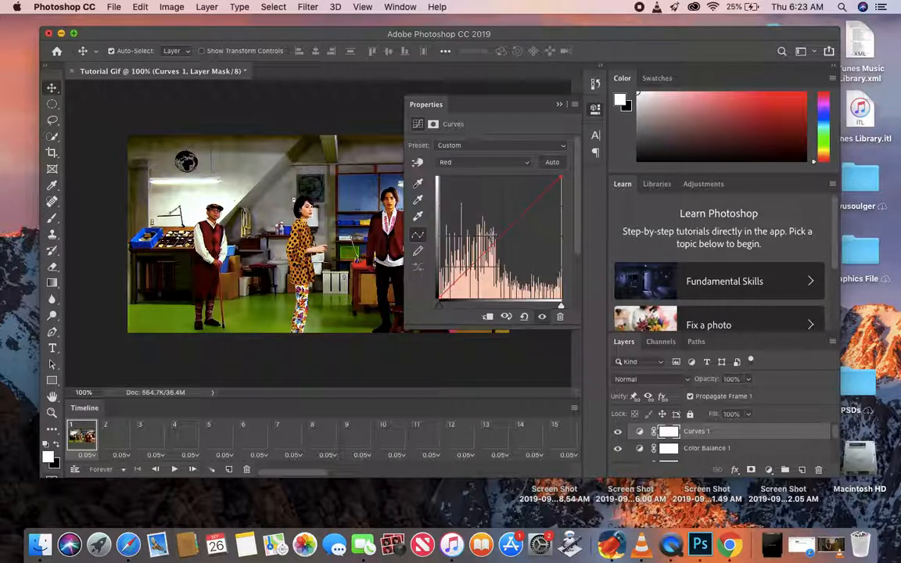
mouse_move(507, 243)
mouse_down()
mouse_move(496, 233)
mouse_move(503, 239)
mouse_up()
drag(561, 179, 558, 177)
click(555, 165)
- Try lowering the midpoints of the Blue and Green channel curves
click(510, 165)
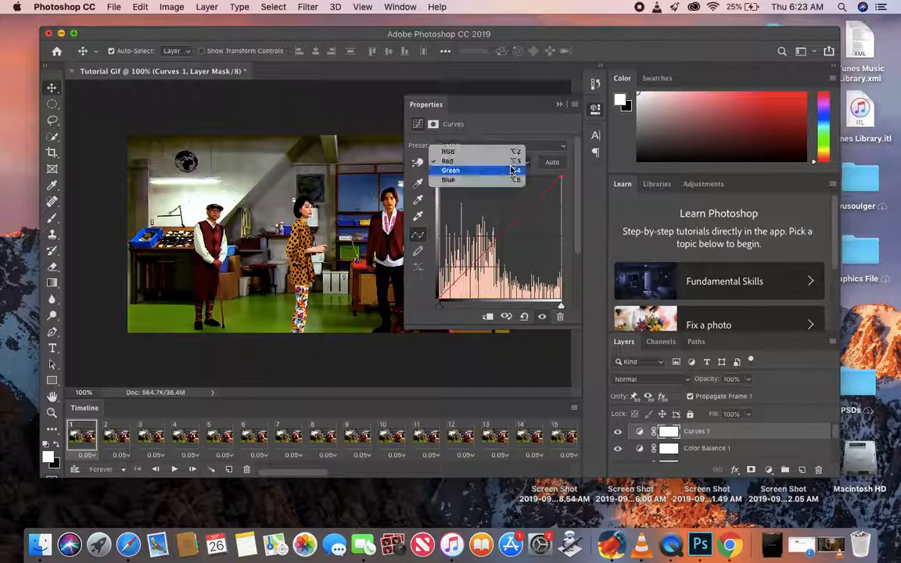
click(482, 180)
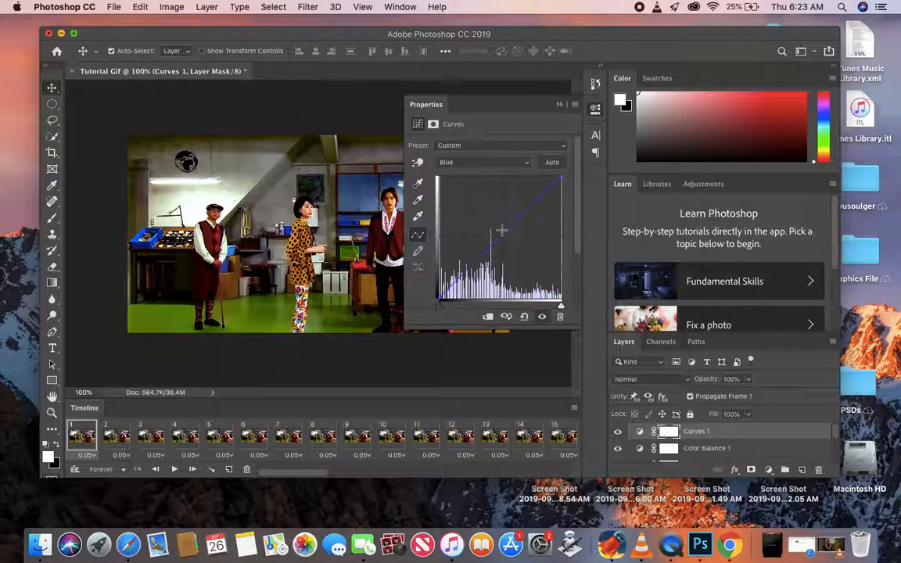
mouse_move(502, 233)
mouse_down()
mouse_move(495, 228)
mouse_move(514, 239)
mouse_up()
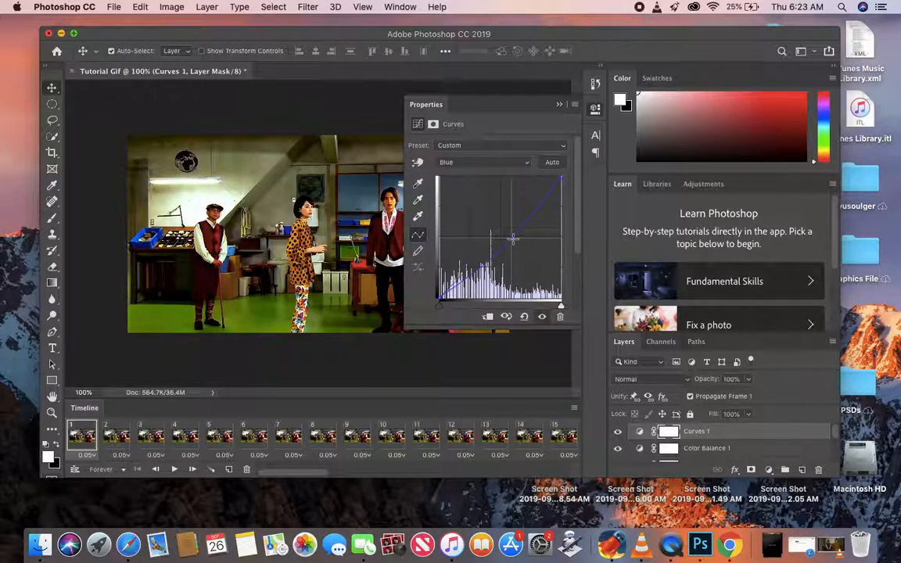
click(453, 162)
click(473, 152)
mouse_move(501, 239)
mouse_down()
mouse_move(504, 251)
mouse_move(500, 236)
mouse_move(501, 244)
mouse_up()
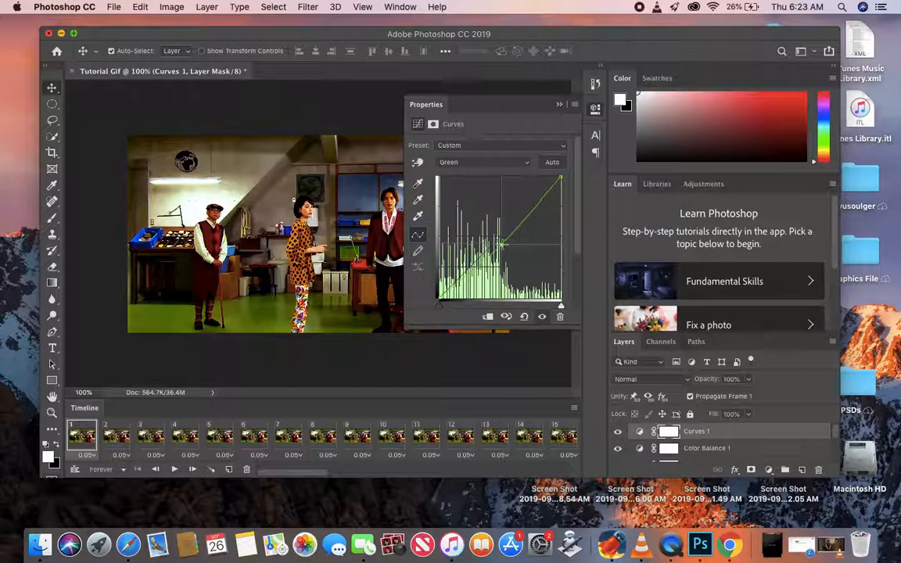
- Try raising the midpoint of the Blue channel's curve, and reset the curves with the Auto correction
click(491, 161)
click(475, 171)
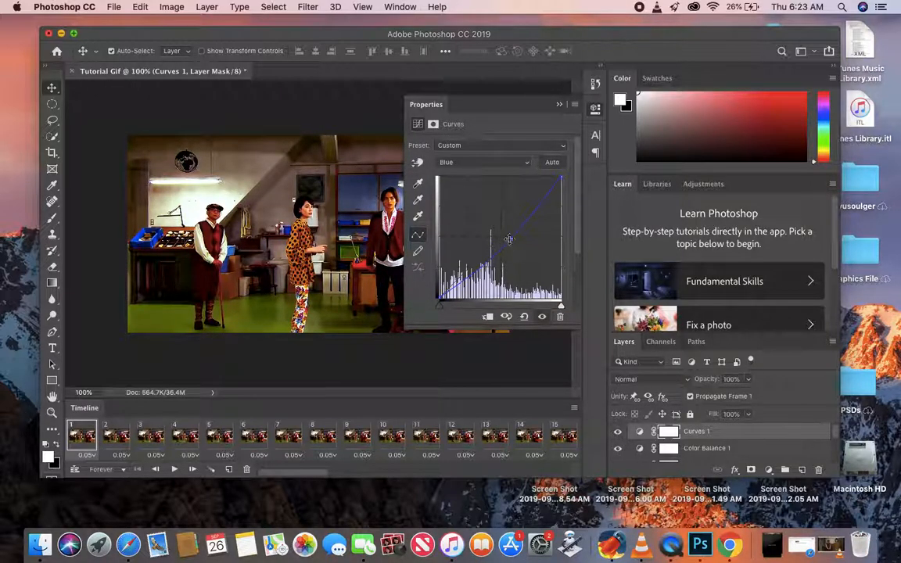
drag(509, 233, 503, 225)
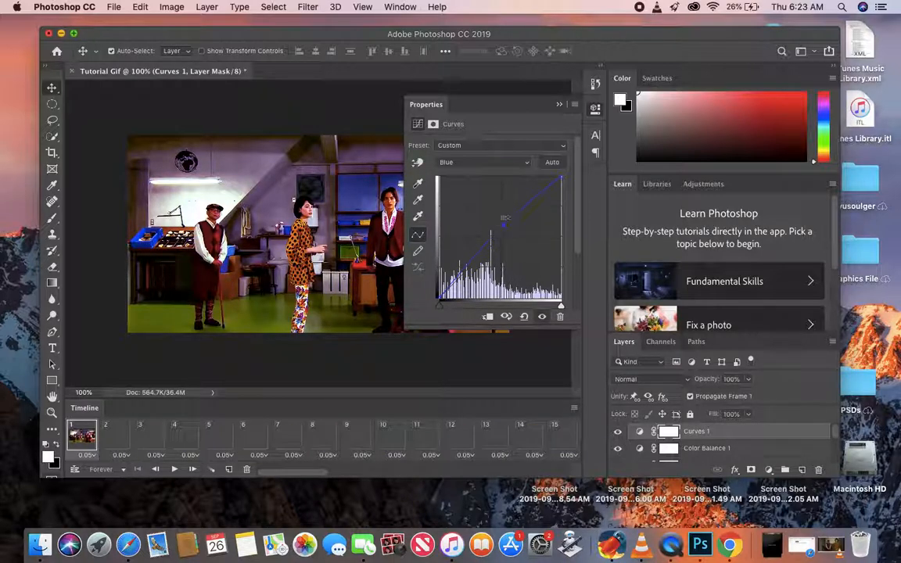
click(553, 162)
- Darken the midtones by pulling the RGB curve's midpoint below the diagonal, and compare the image with the Curves layer hidden and shown
click(479, 162)
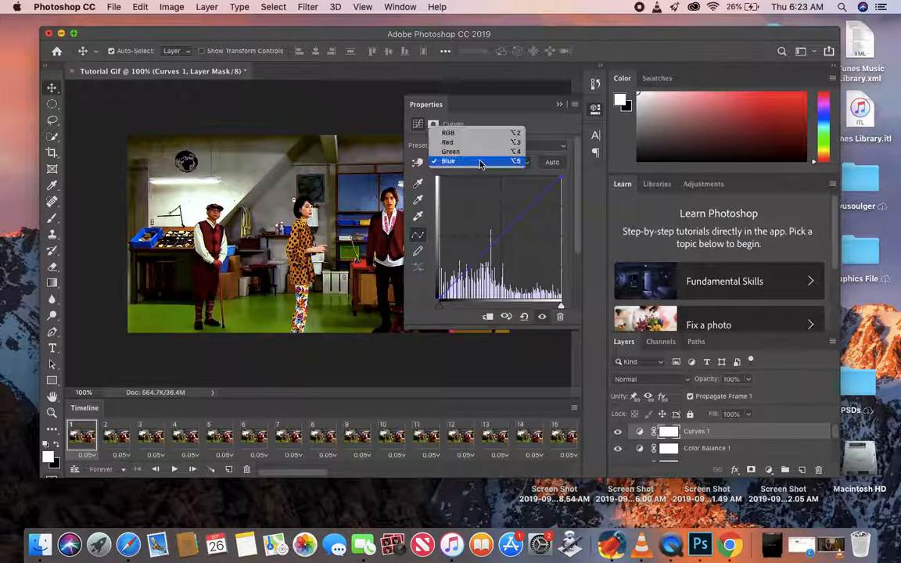
click(453, 133)
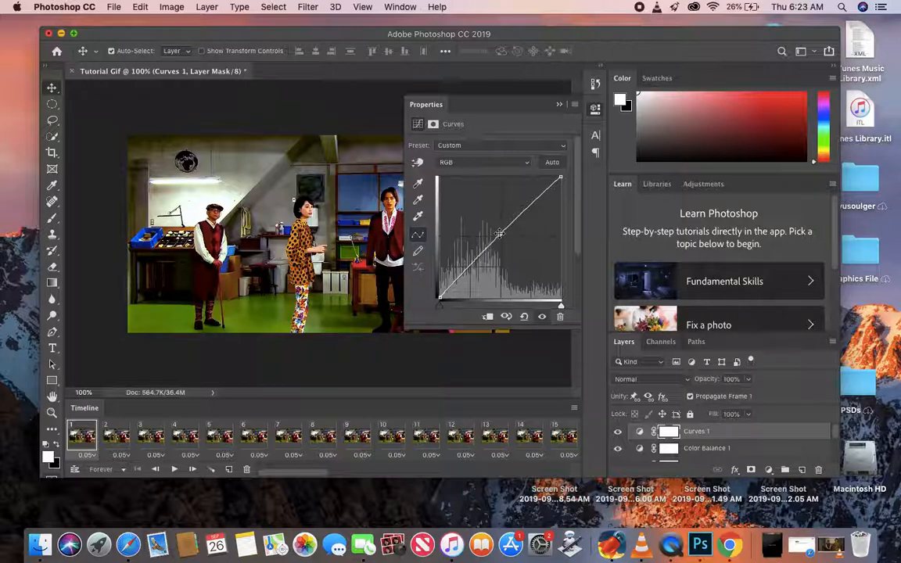
mouse_move(499, 233)
mouse_down()
mouse_move(495, 228)
mouse_move(508, 238)
mouse_up()
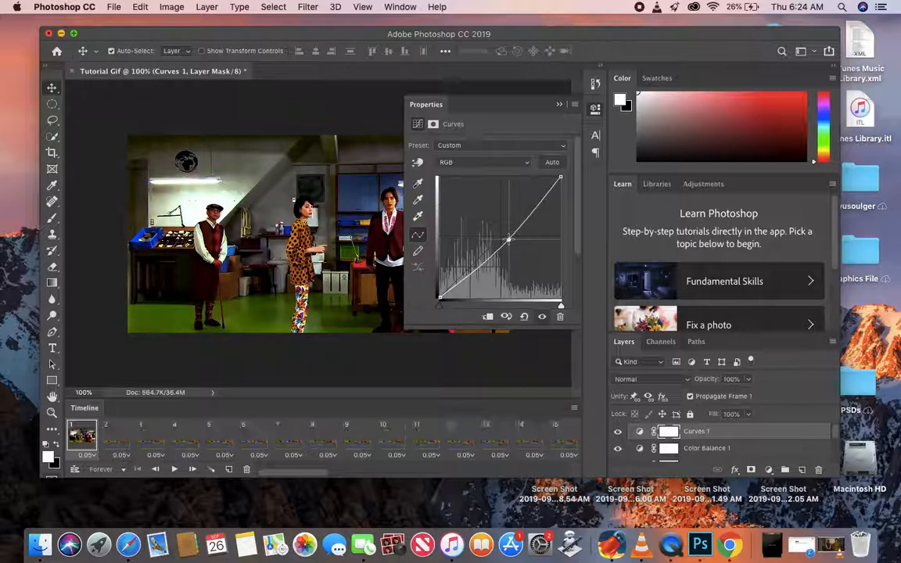
mouse_move(562, 177)
mouse_down()
mouse_move(553, 176)
mouse_move(564, 178)
mouse_up()
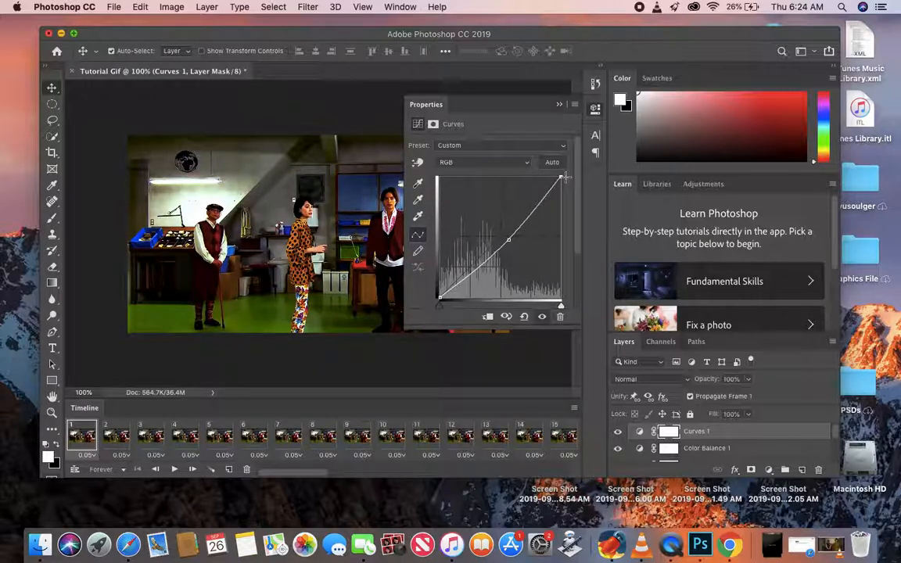
drag(508, 240, 506, 250)
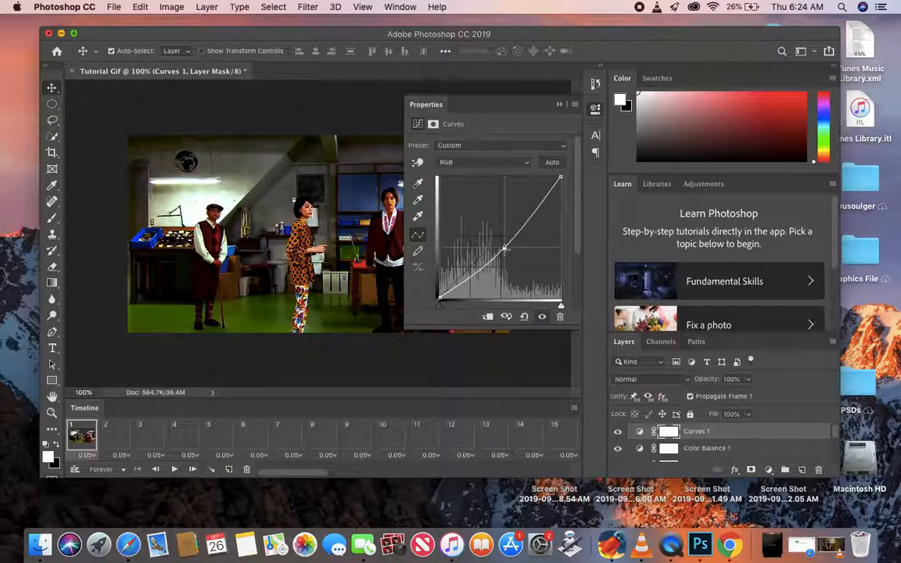
click(559, 104)
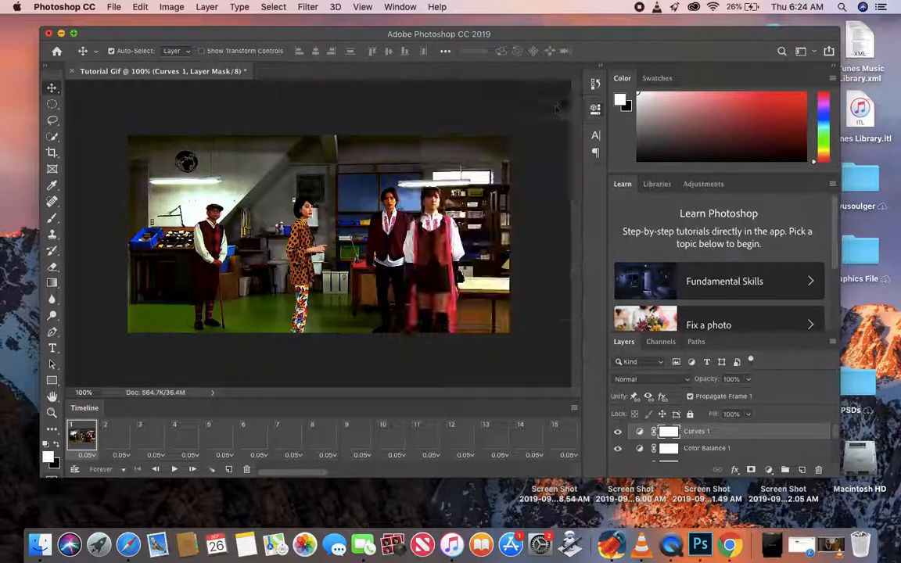
click(617, 431)
click(618, 431)
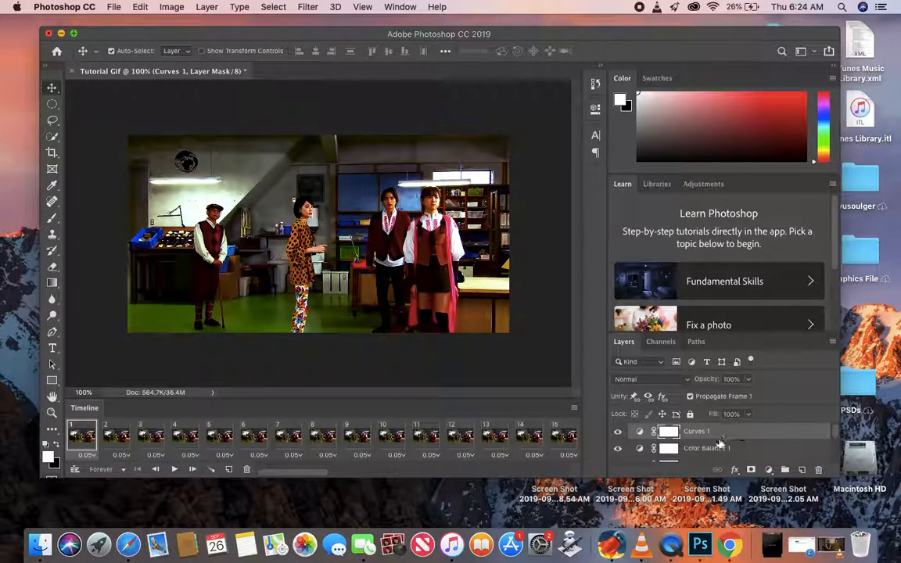
- Select the adjustment layers from Curves 1 through Brightness/Contrast 1 and start a new group from them
scroll(720, 443, down, 5)
shift+click(719, 441)
right_click(719, 438)
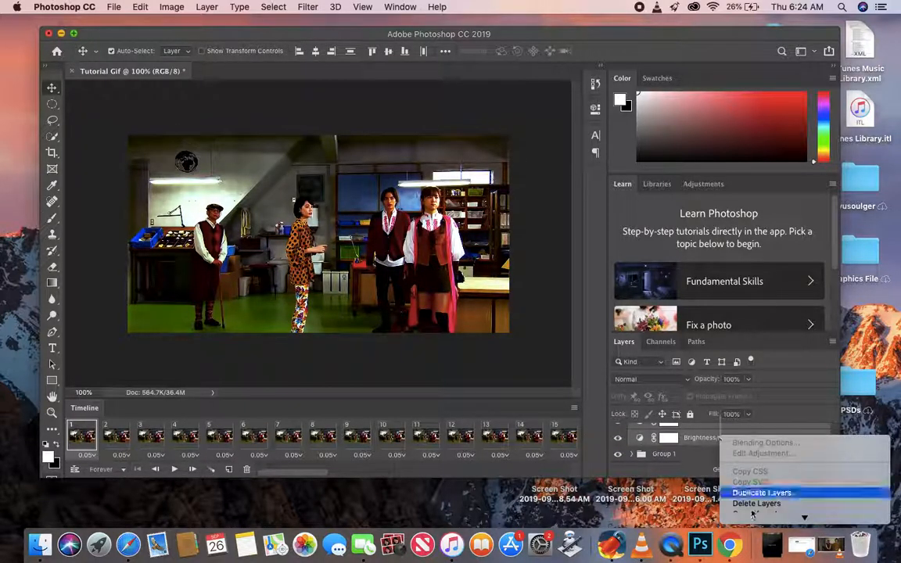
click(763, 451)
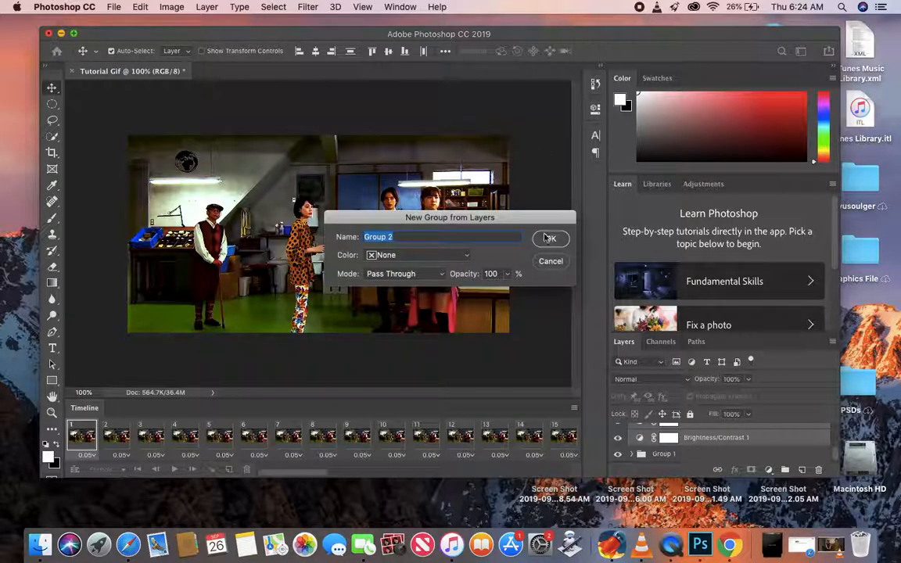
key(BackSpace)
text(This is what)
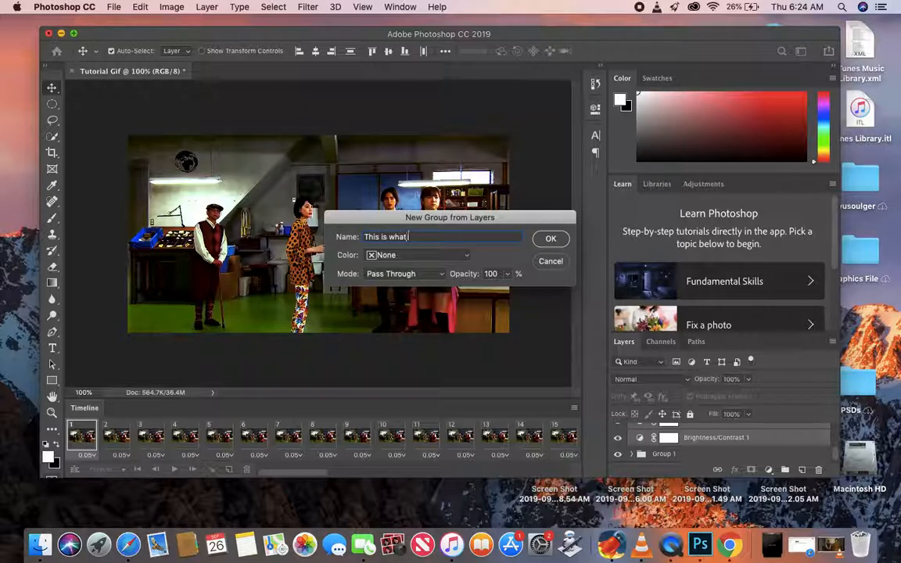
text( people generally call a PSD)
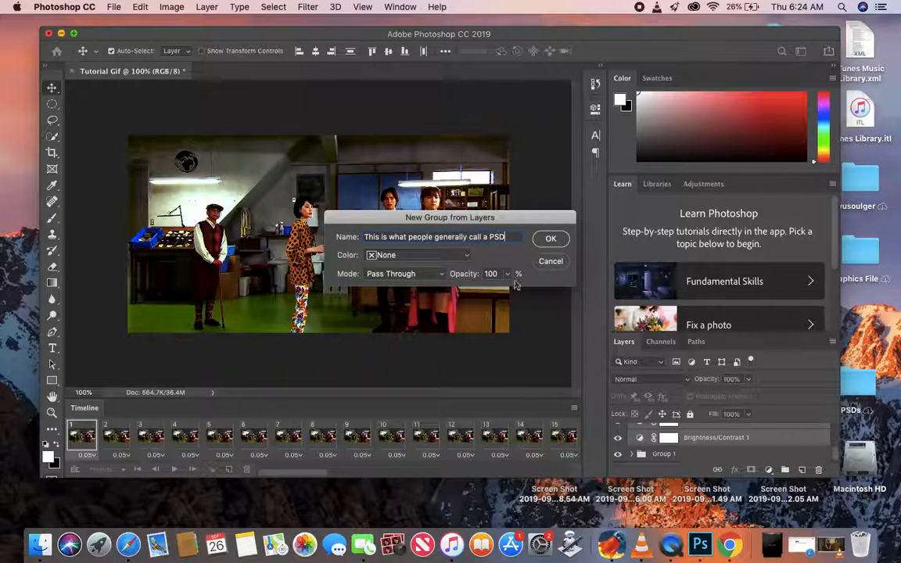
text(r Photoshop Document)
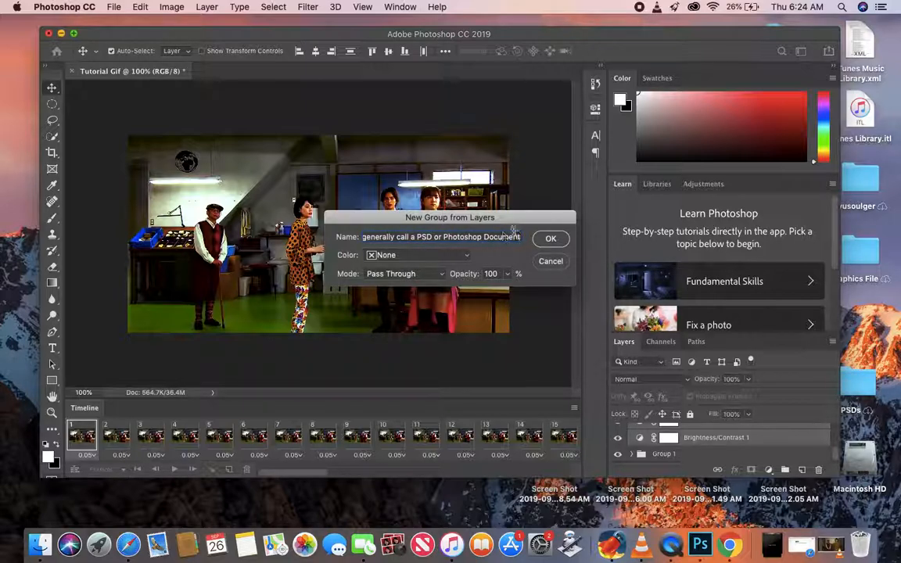
key(super+a)
key(BackSpace)
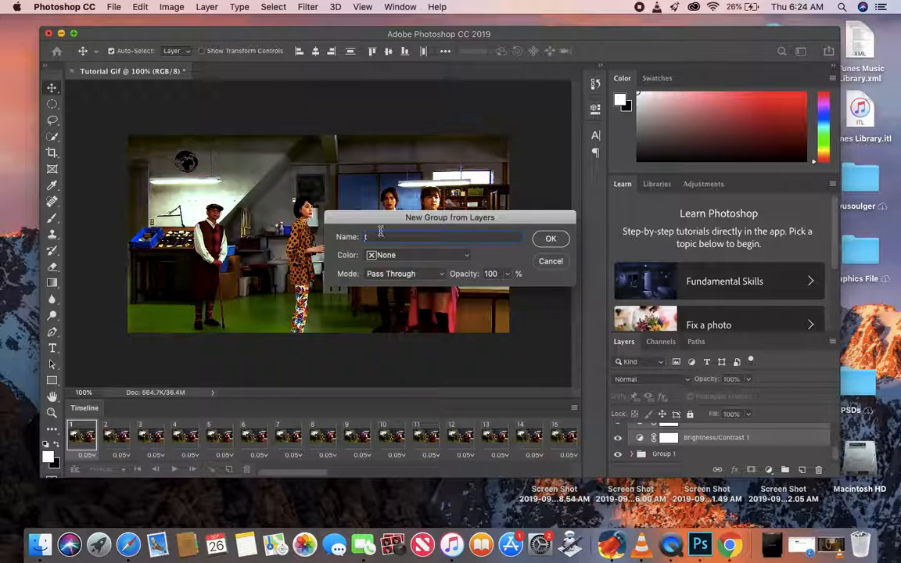
text(This is wh)
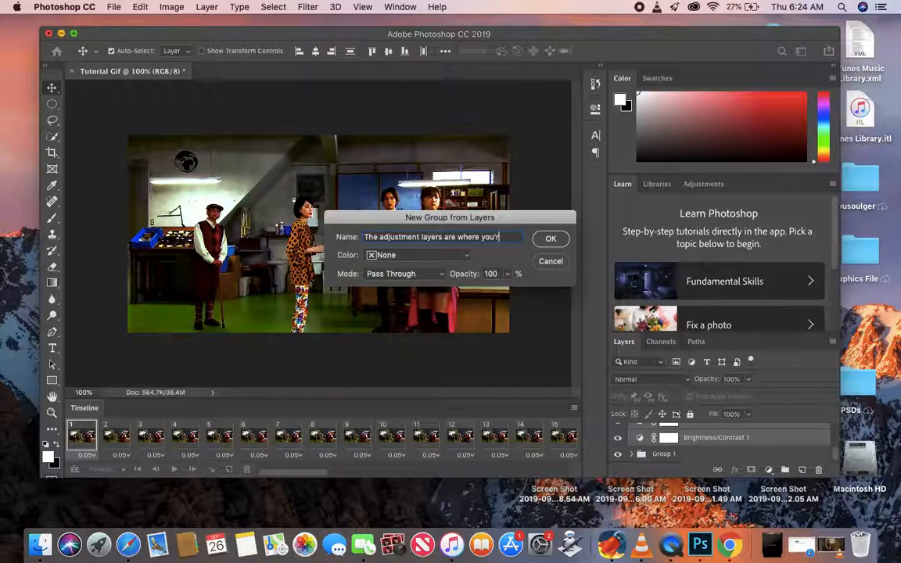
text(ing to do most of your coloring so thi)
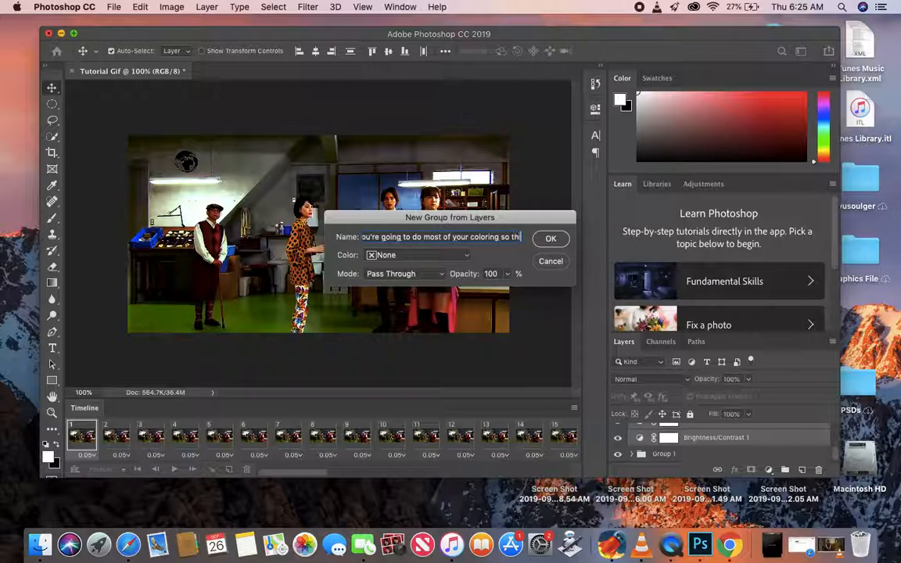
text(entirely)
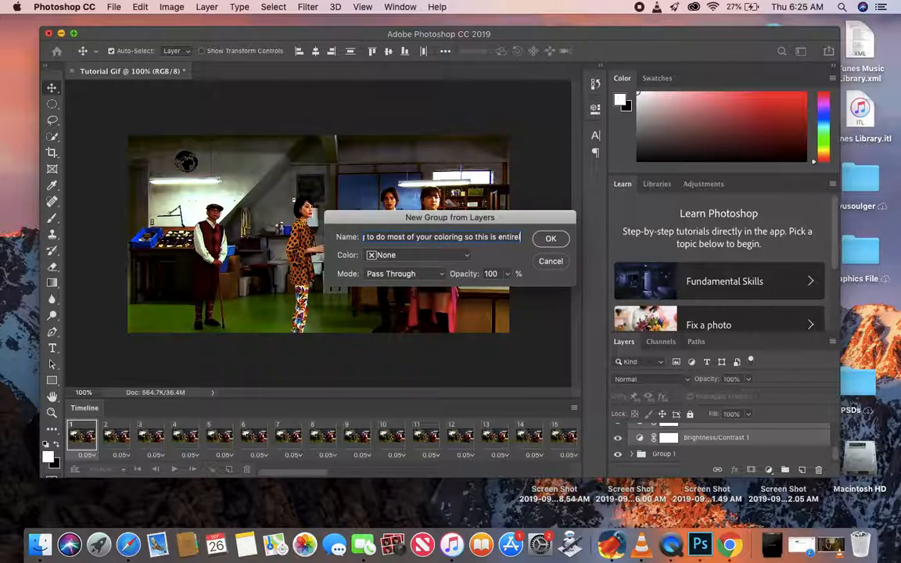
text( up to)
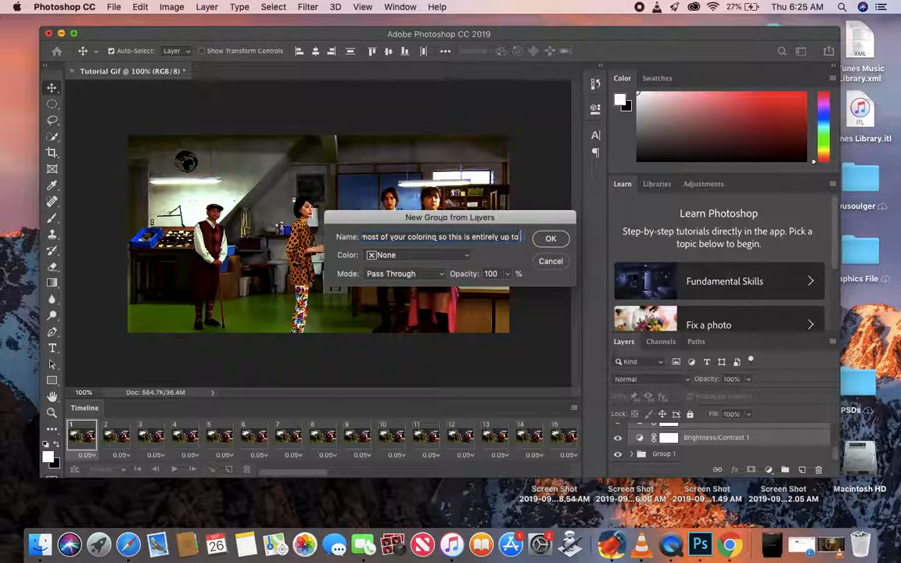
text( you on what you)
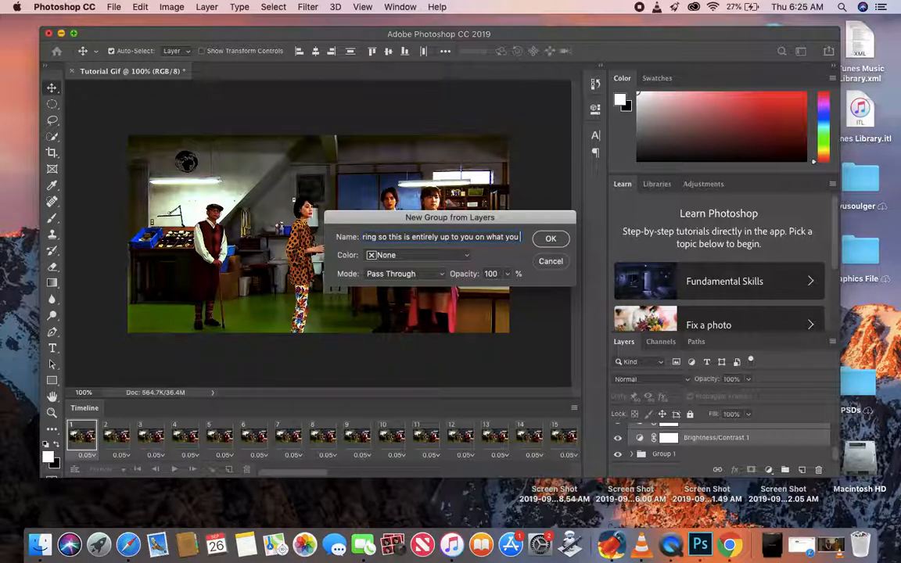
text( want to do)
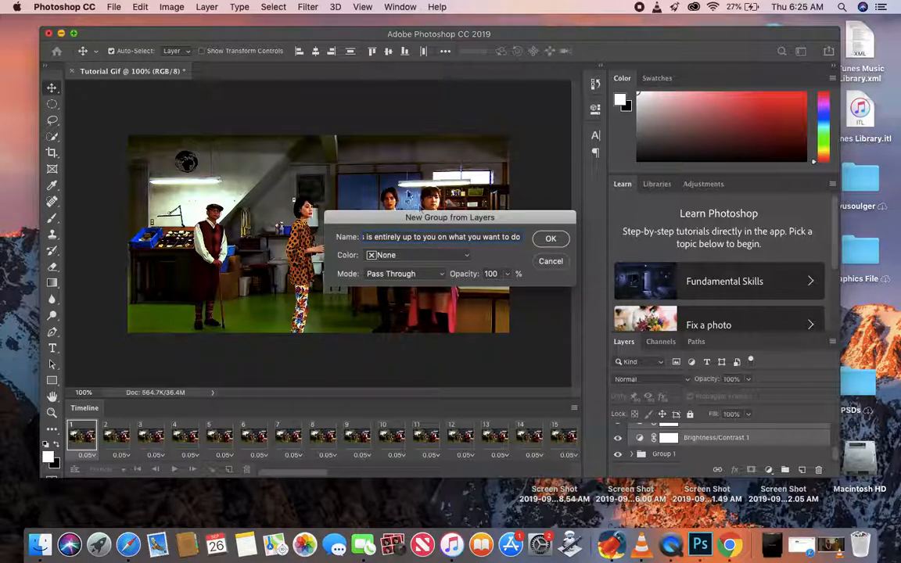
key(super+a)
key(BackSpace)
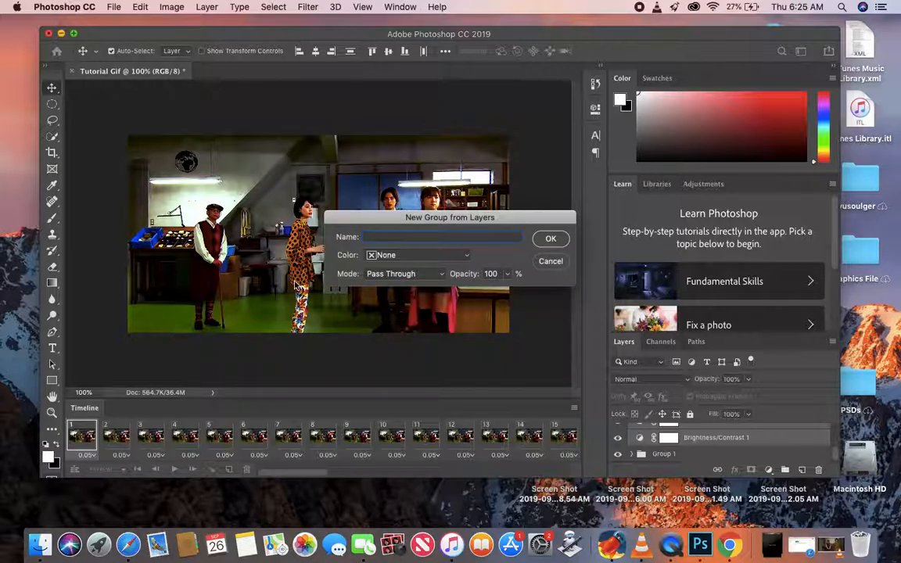
- Create the adjustment layer group with the name Tutorial PSD, and play the frame animation to preview it
text(Tutorial PSD)
click(548, 239)
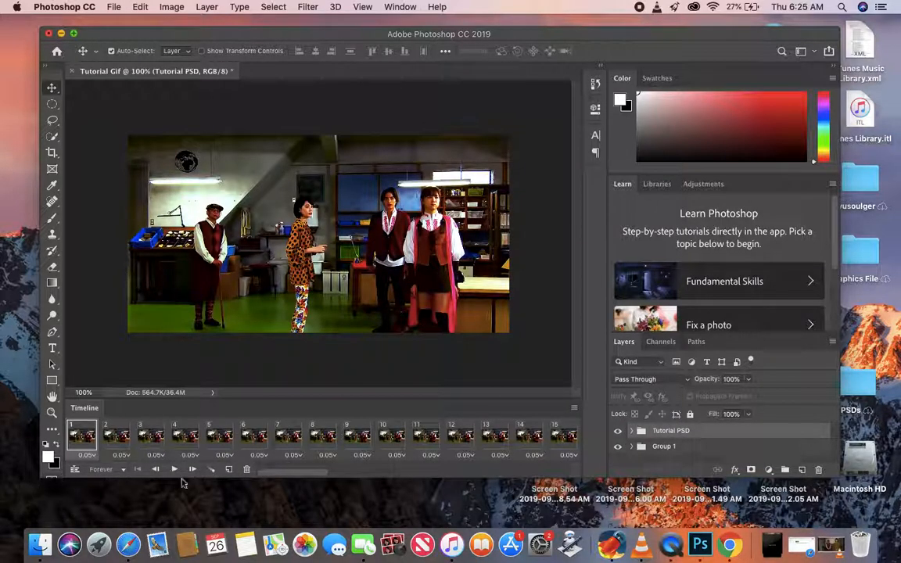
click(173, 469)
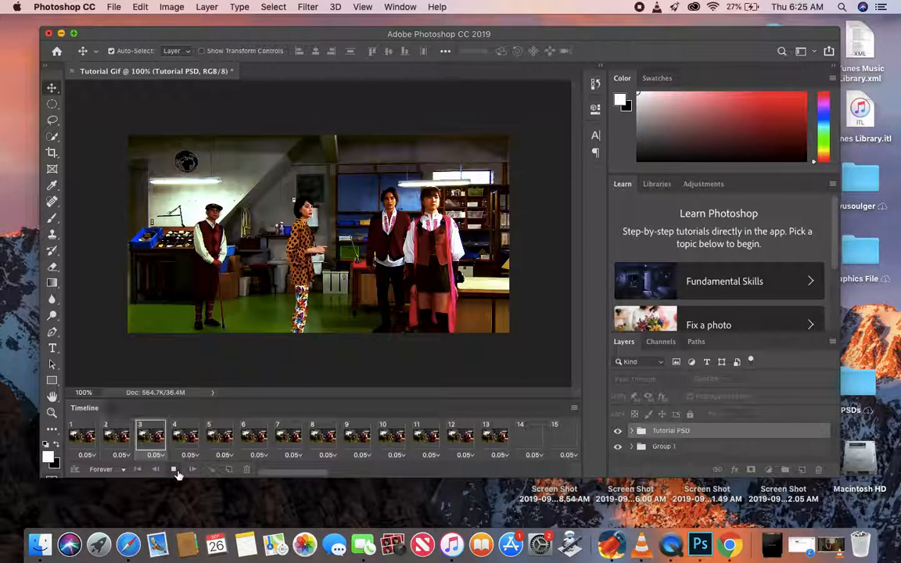
click(174, 470)
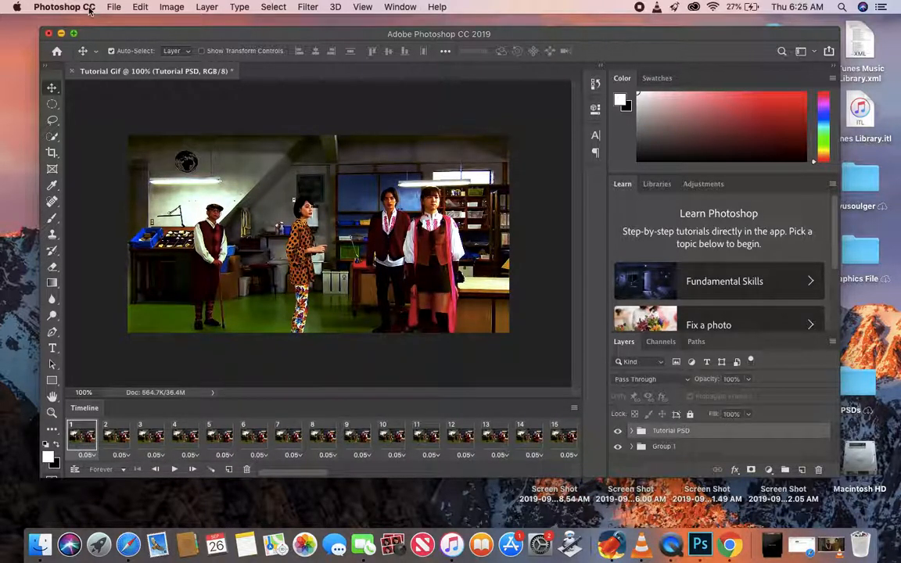
- Start exporting the animation with Save for Web (Legacy)
click(114, 7)
mouse_move(133, 174)
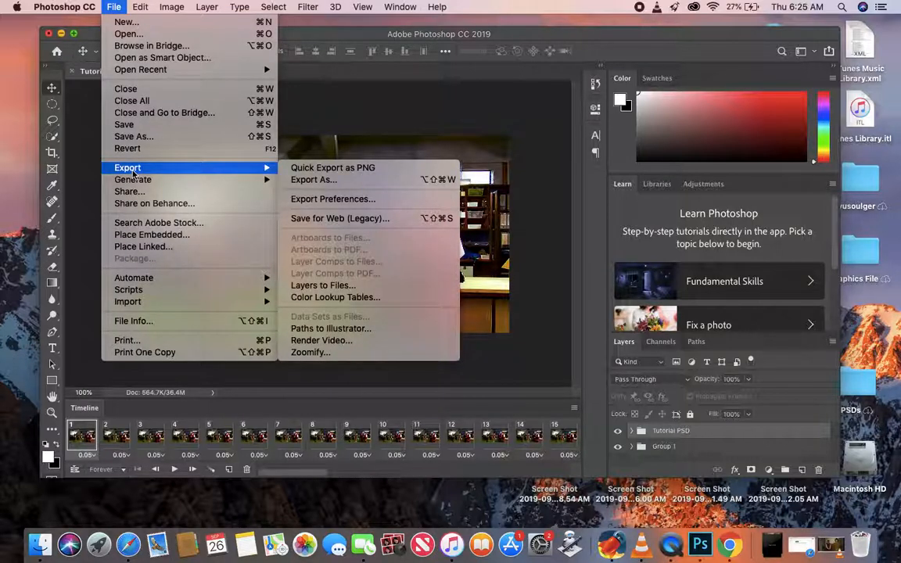
click(327, 219)
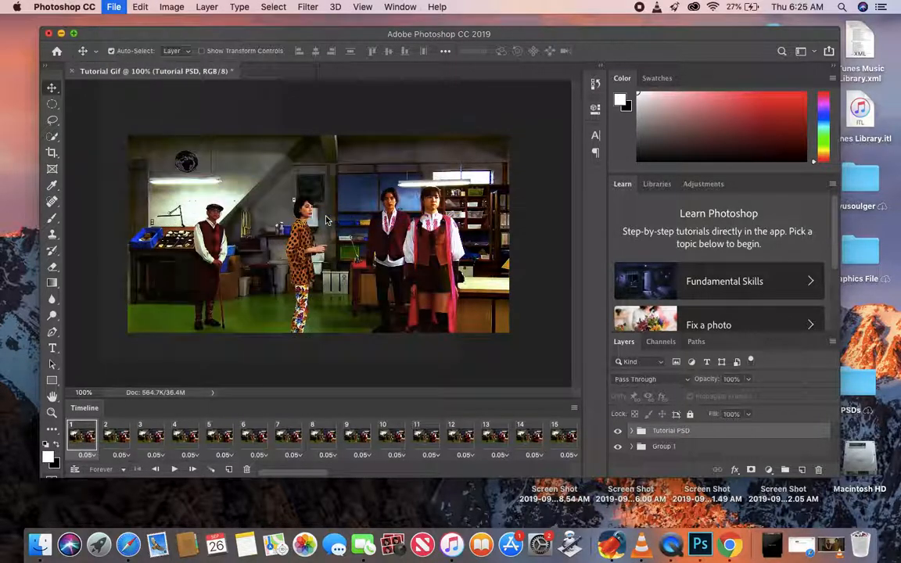